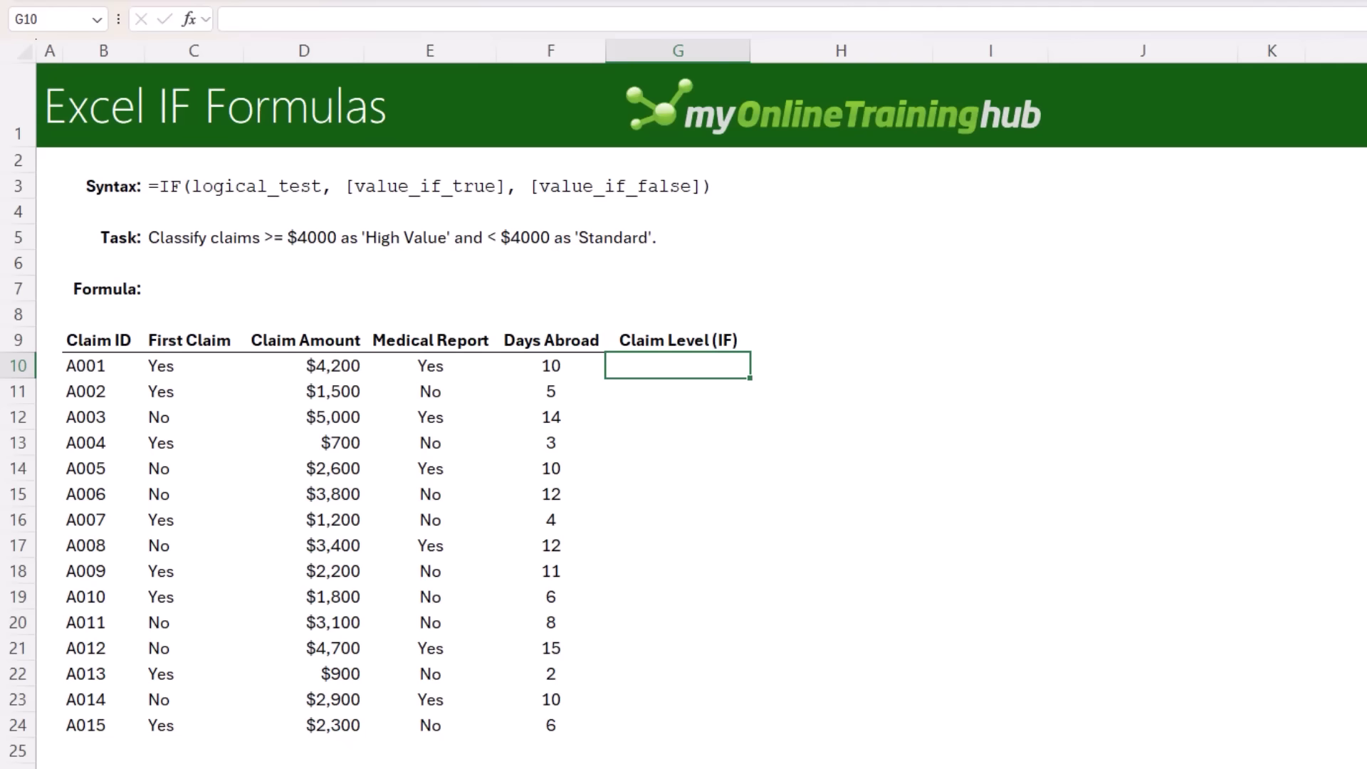
- Enter =IF(D10>=4000,"High Value","Standard") in G10, fill it to row 24, and preview the D10>=4000 test
type("=IF(")
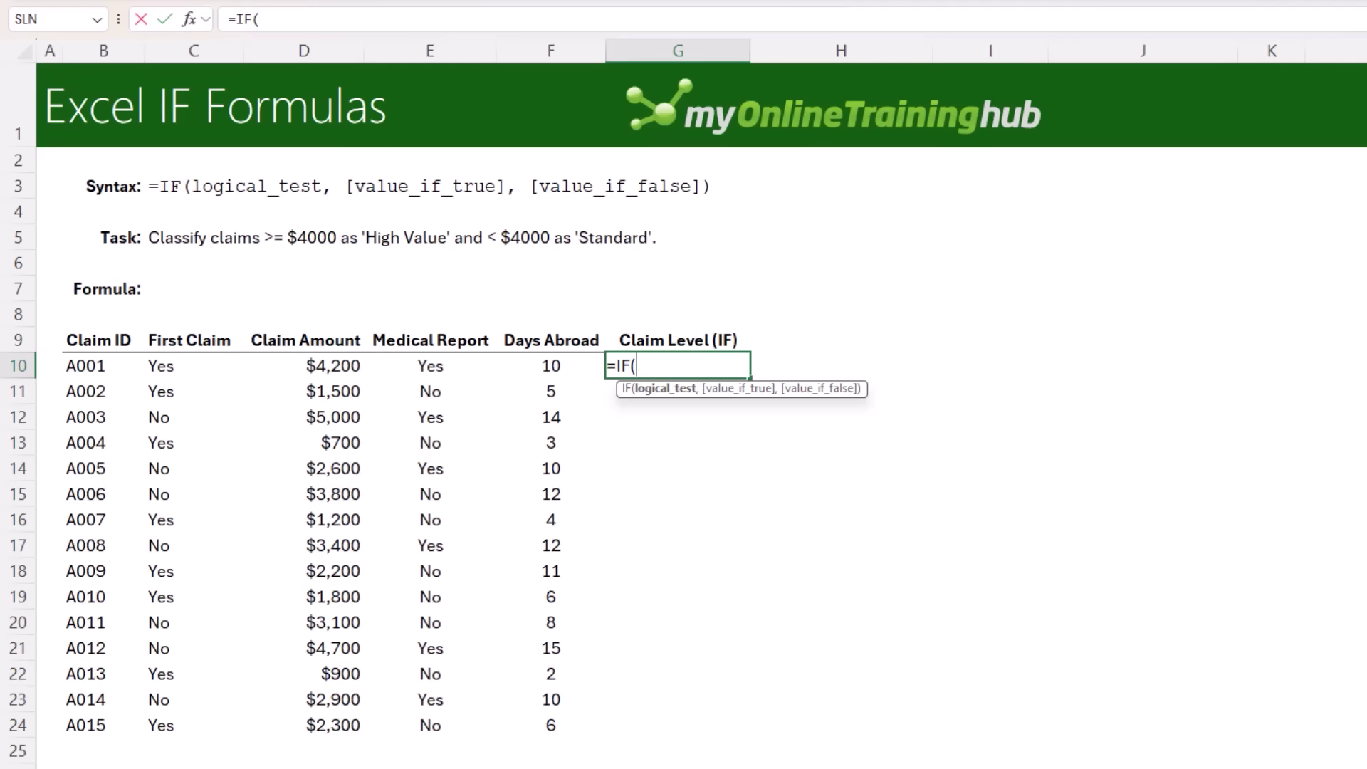
left_click(285, 368)
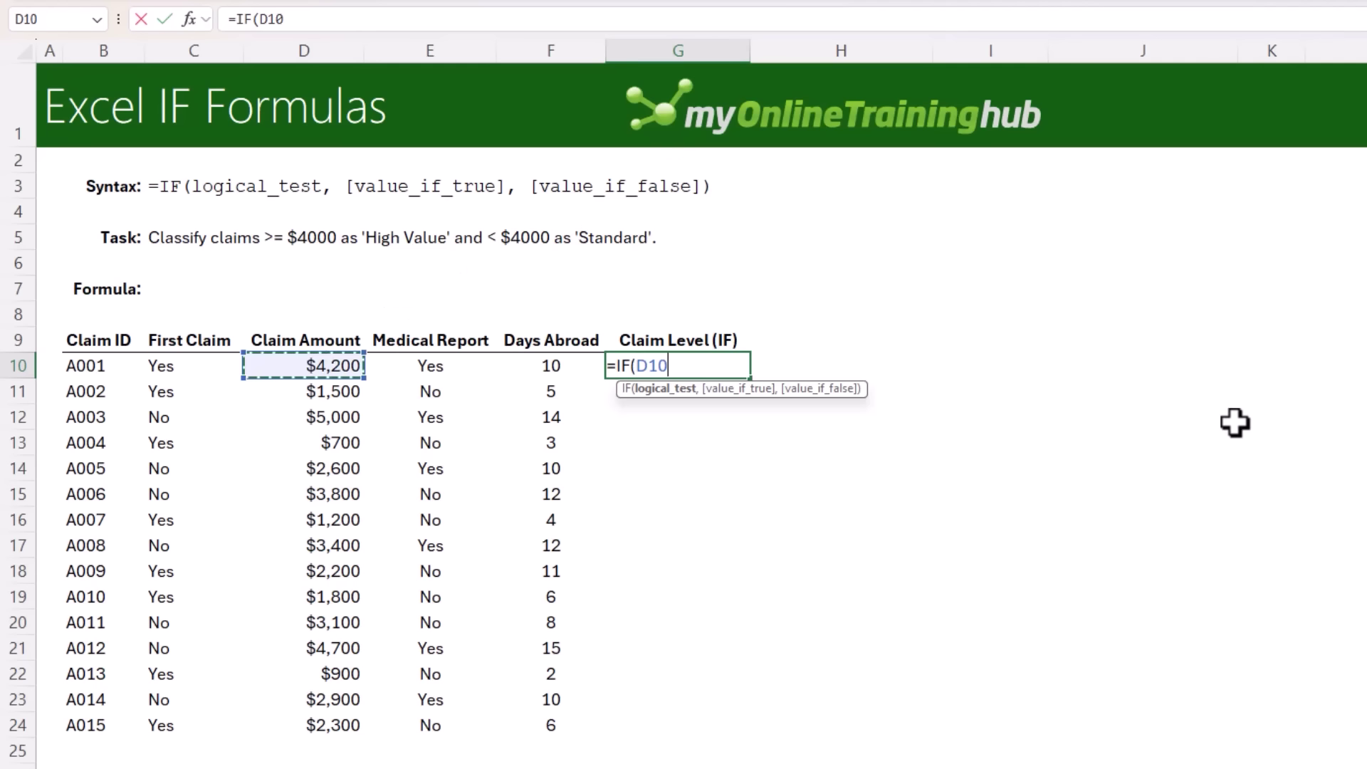
type(">=4000")
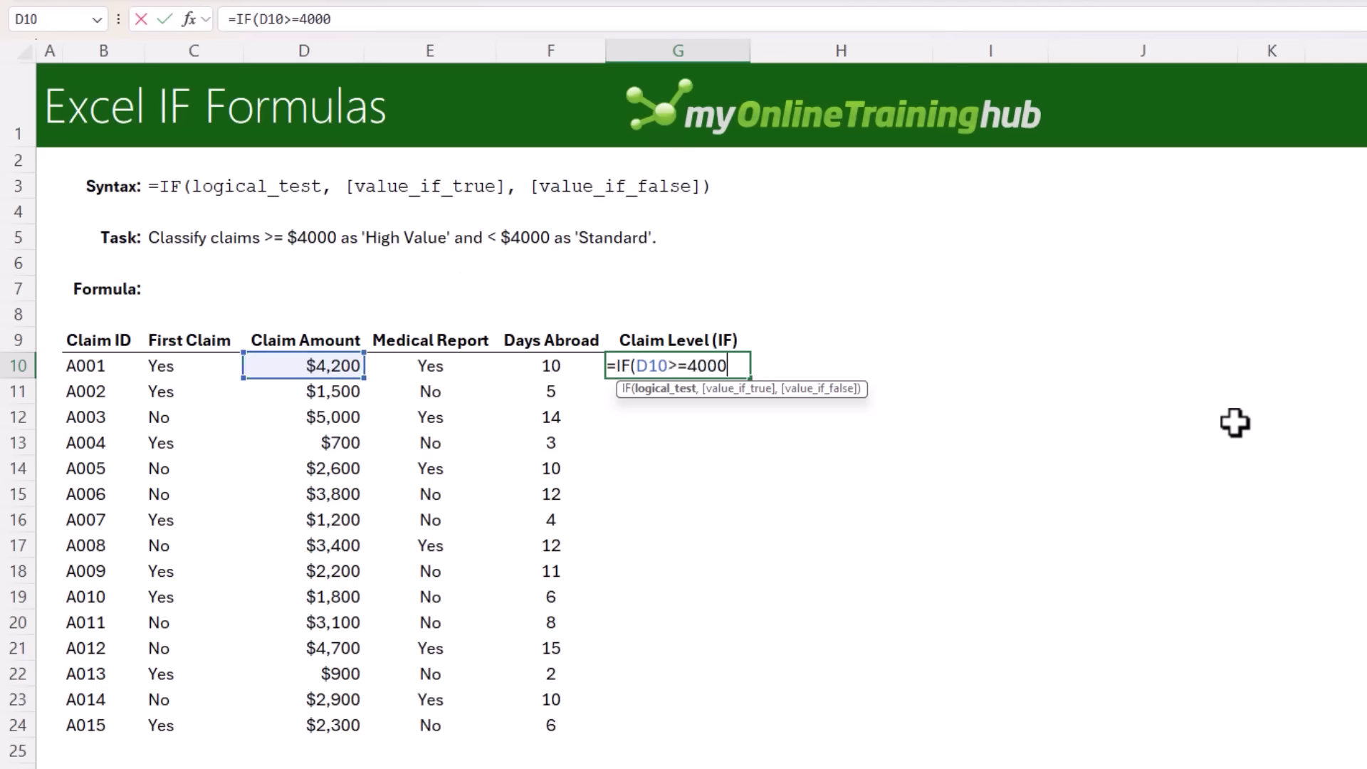
type(",")
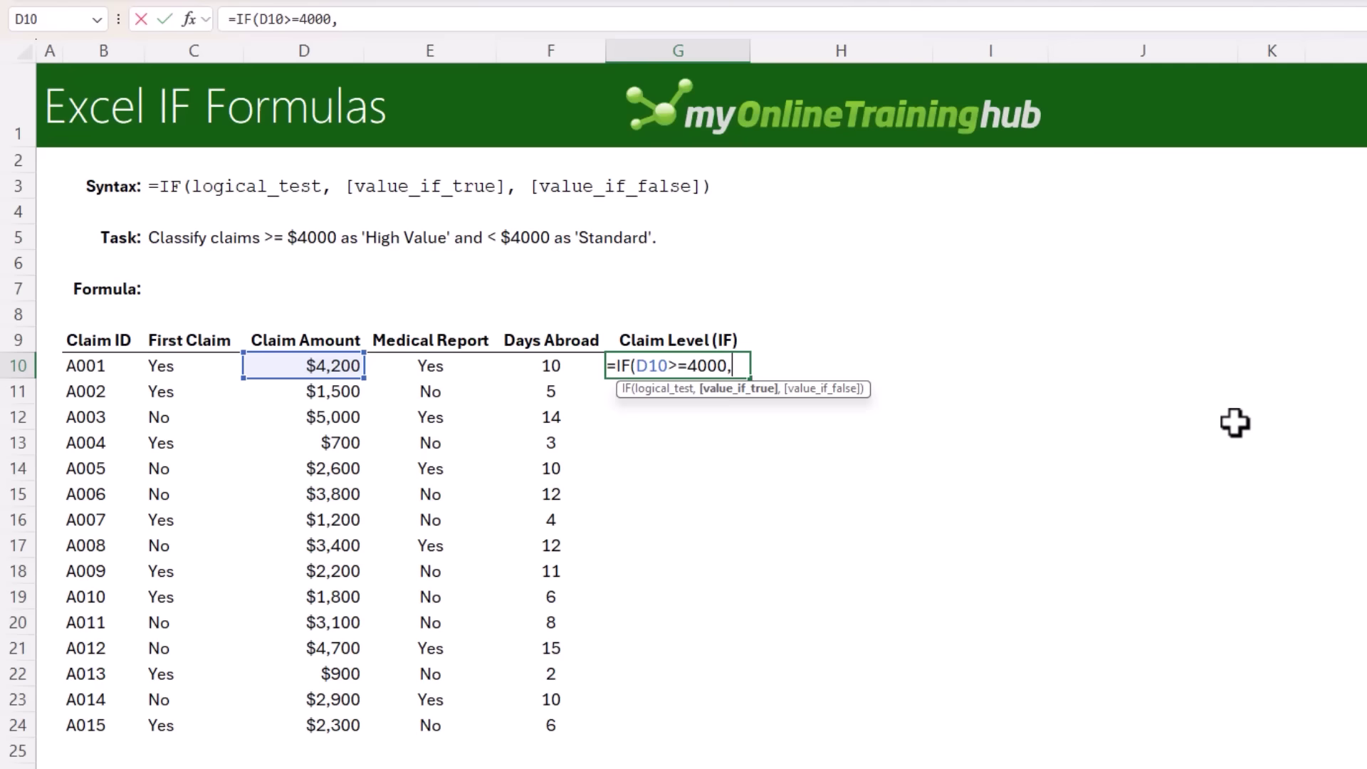
type("\"High Value\"")
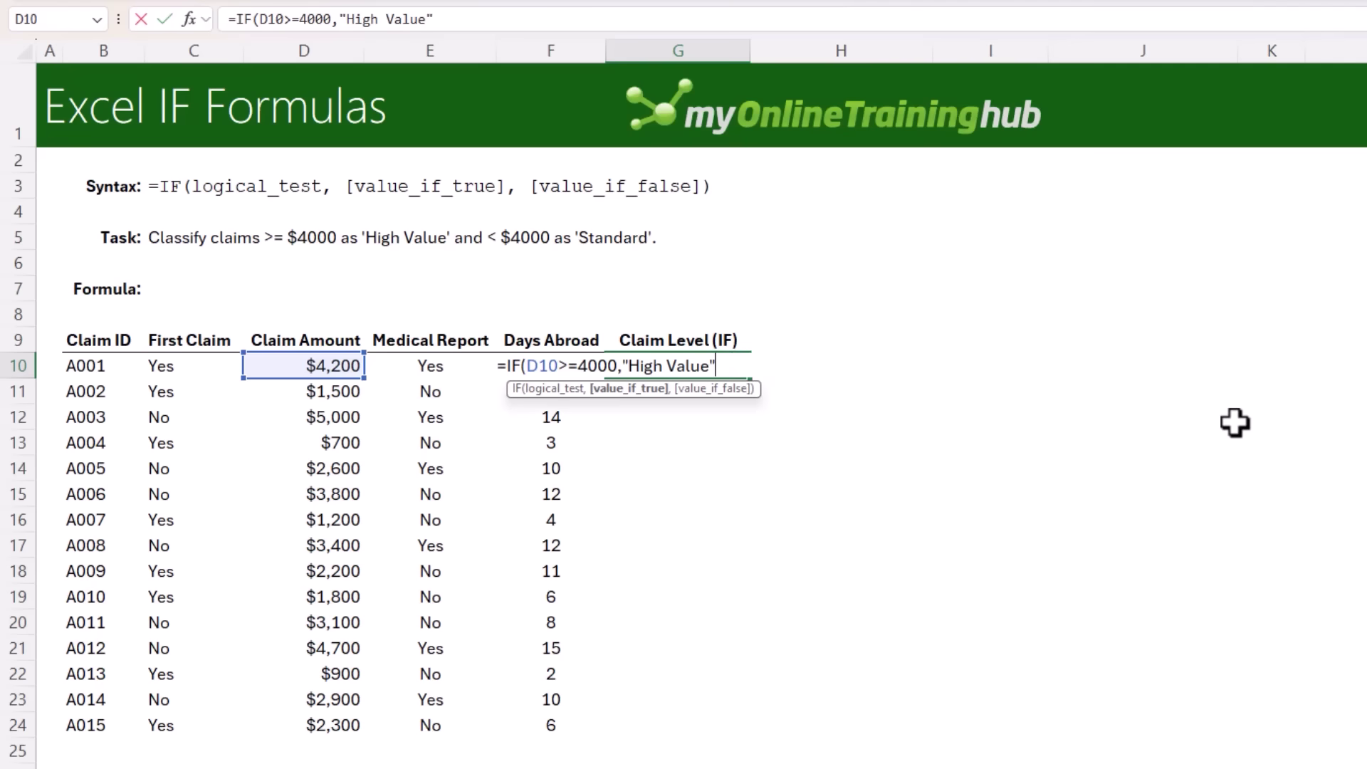
type(",")
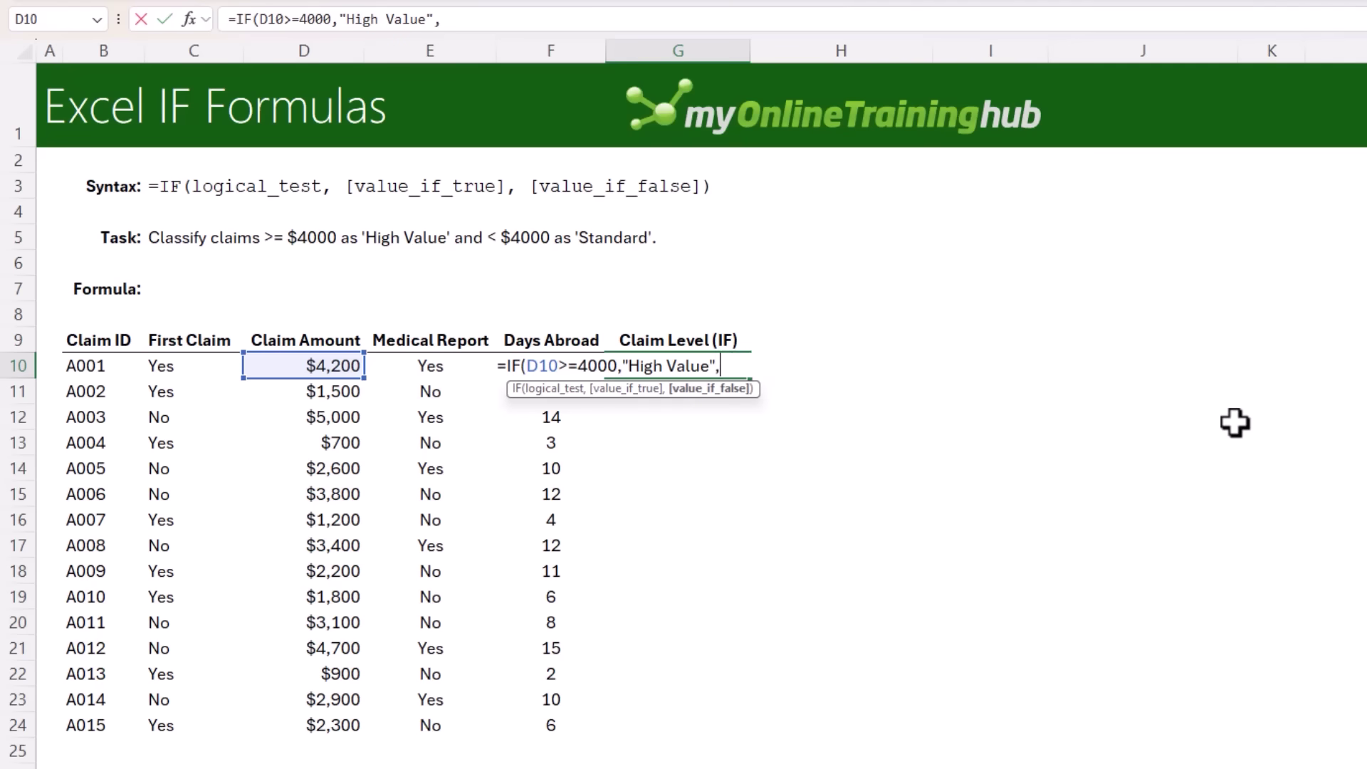
type("\"Standard\")")
key("ctrl+Return")
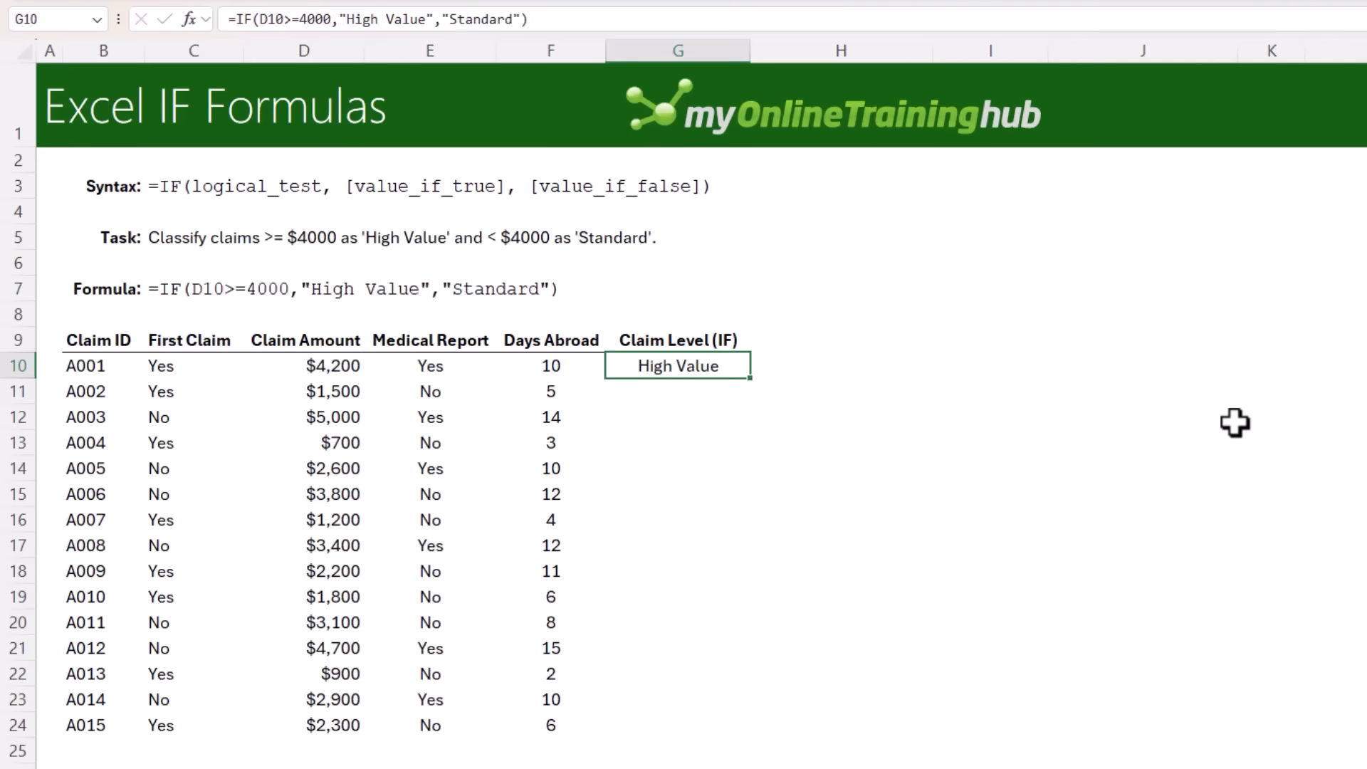
double_click(755, 383)
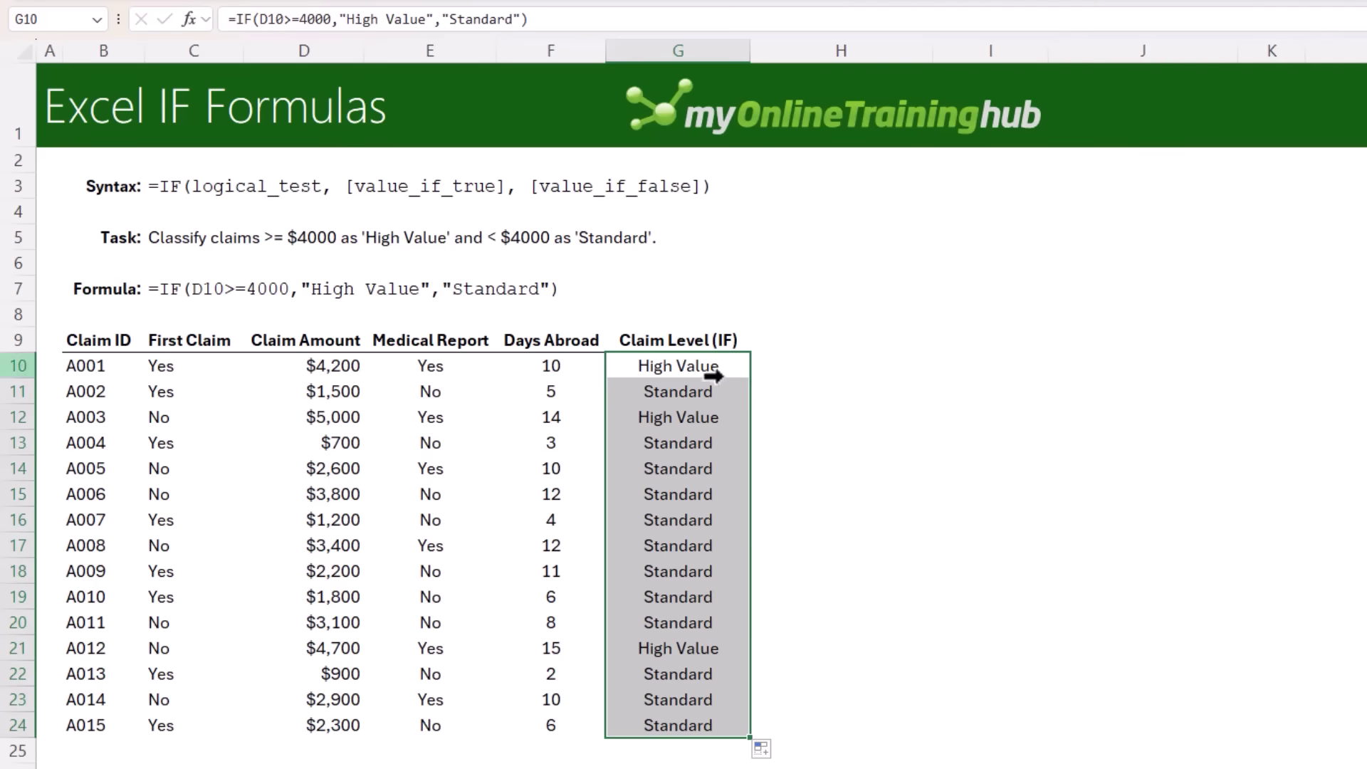
double_click(627, 365)
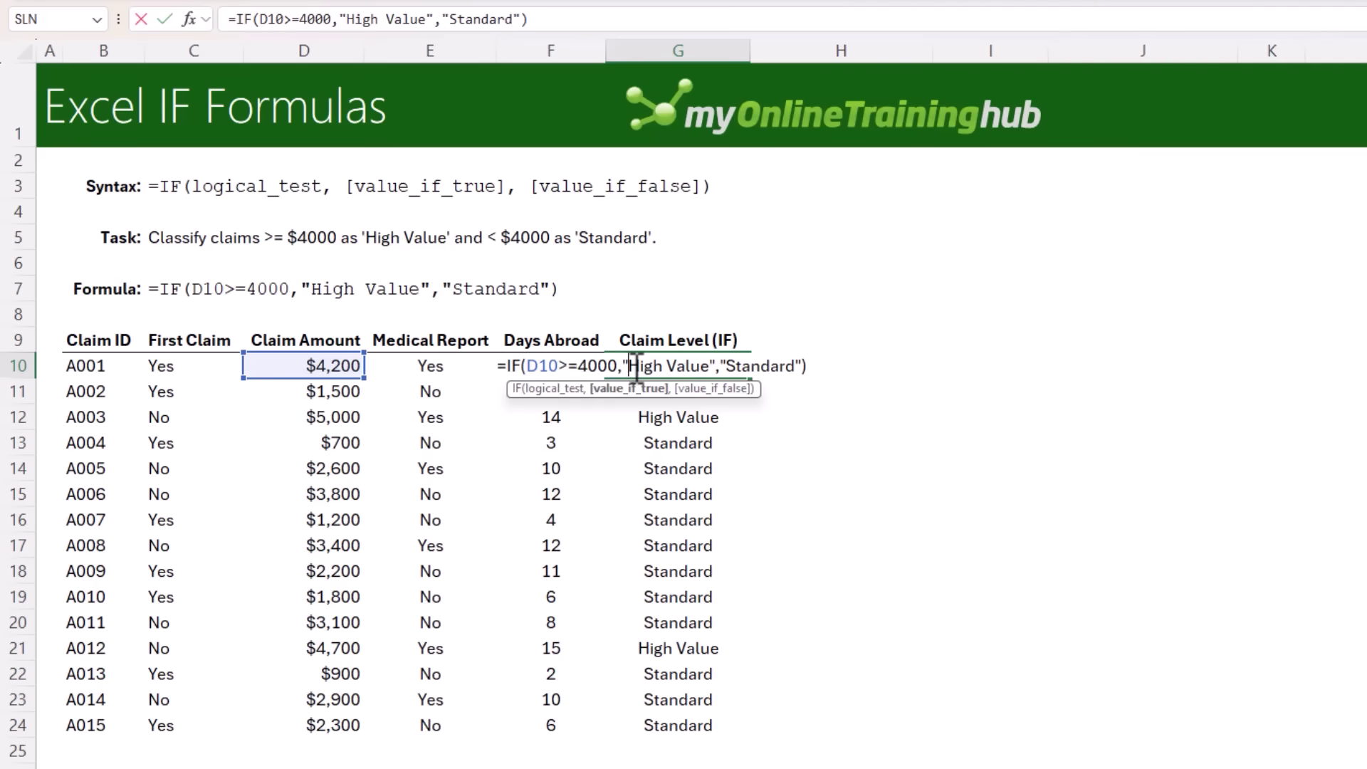
left_click_drag(618, 365, 529, 366)
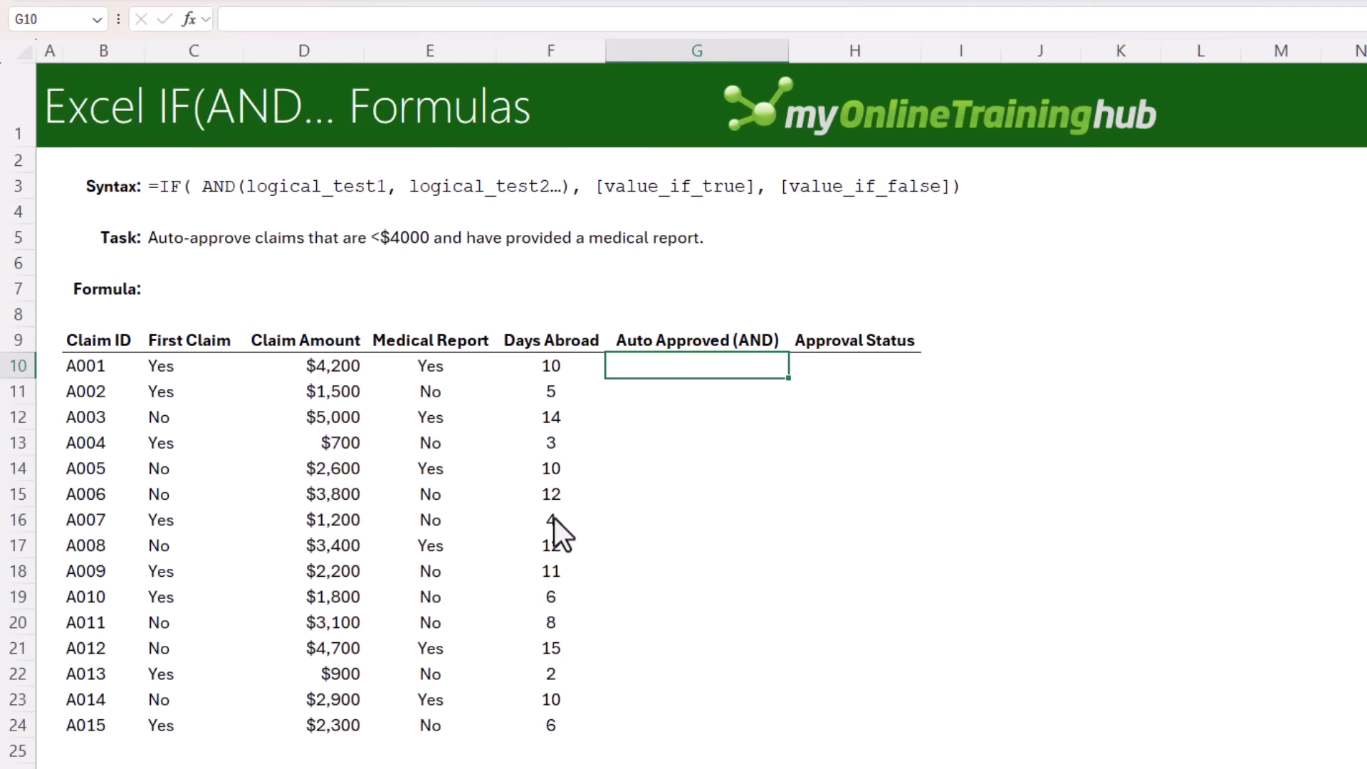
- Enter =AND(D10<4000,E10="Yes") in G10 and fill it down through row 24
type("=and")
key("Tab")
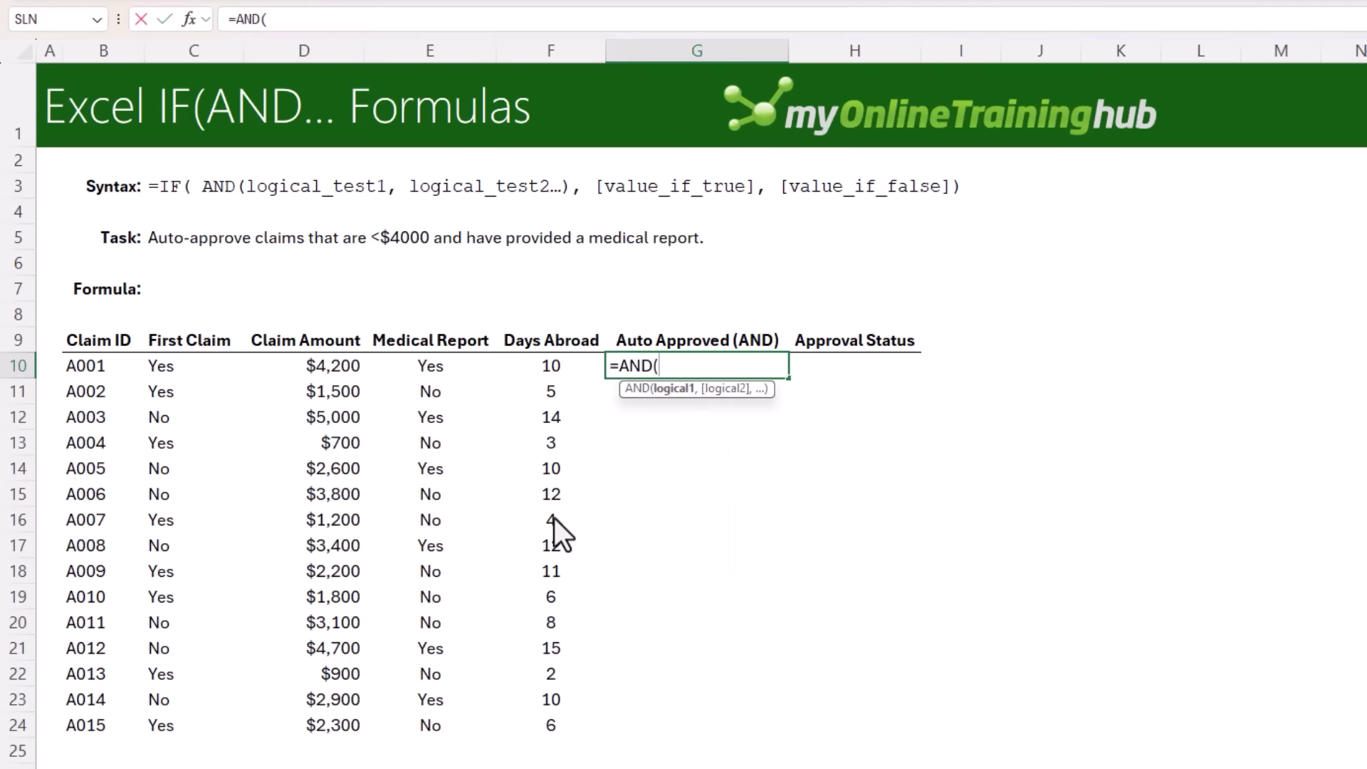
left_click(272, 366)
type("<4")
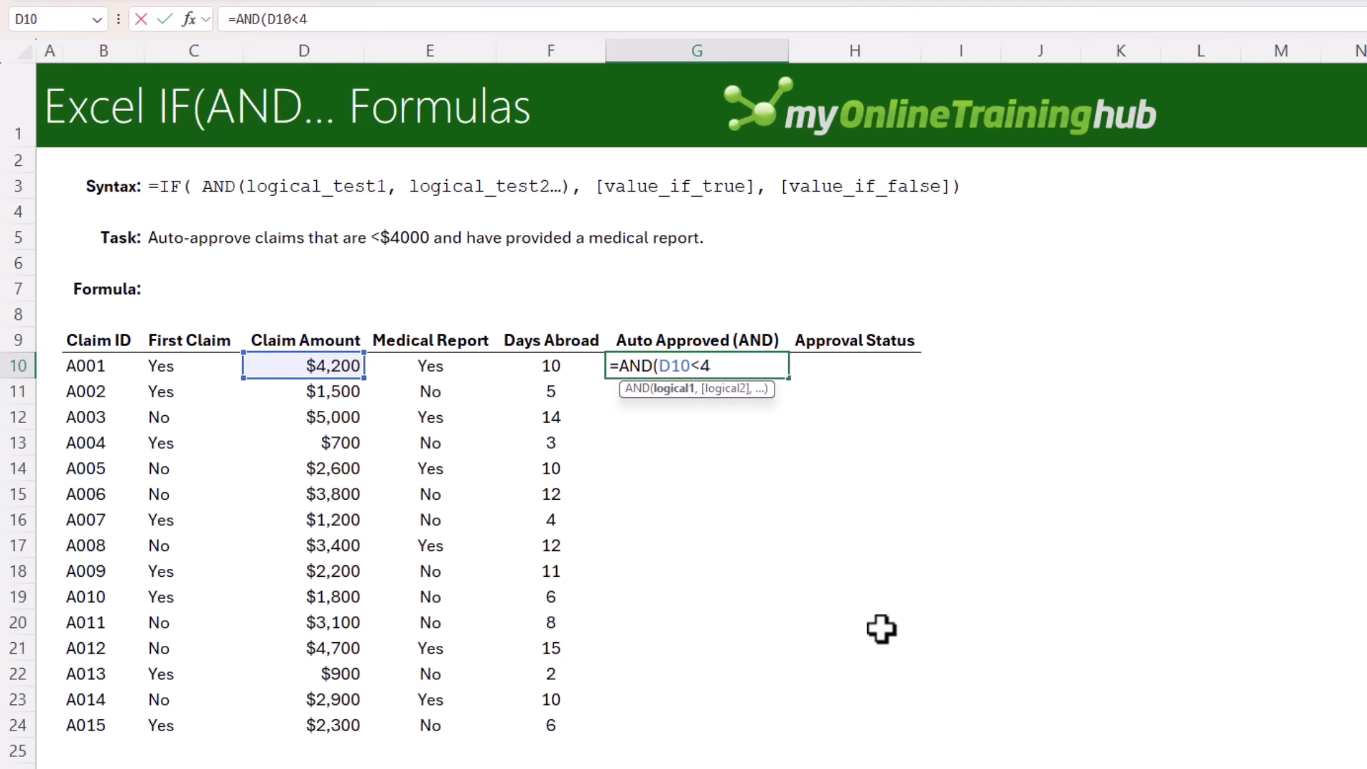
type("000,")
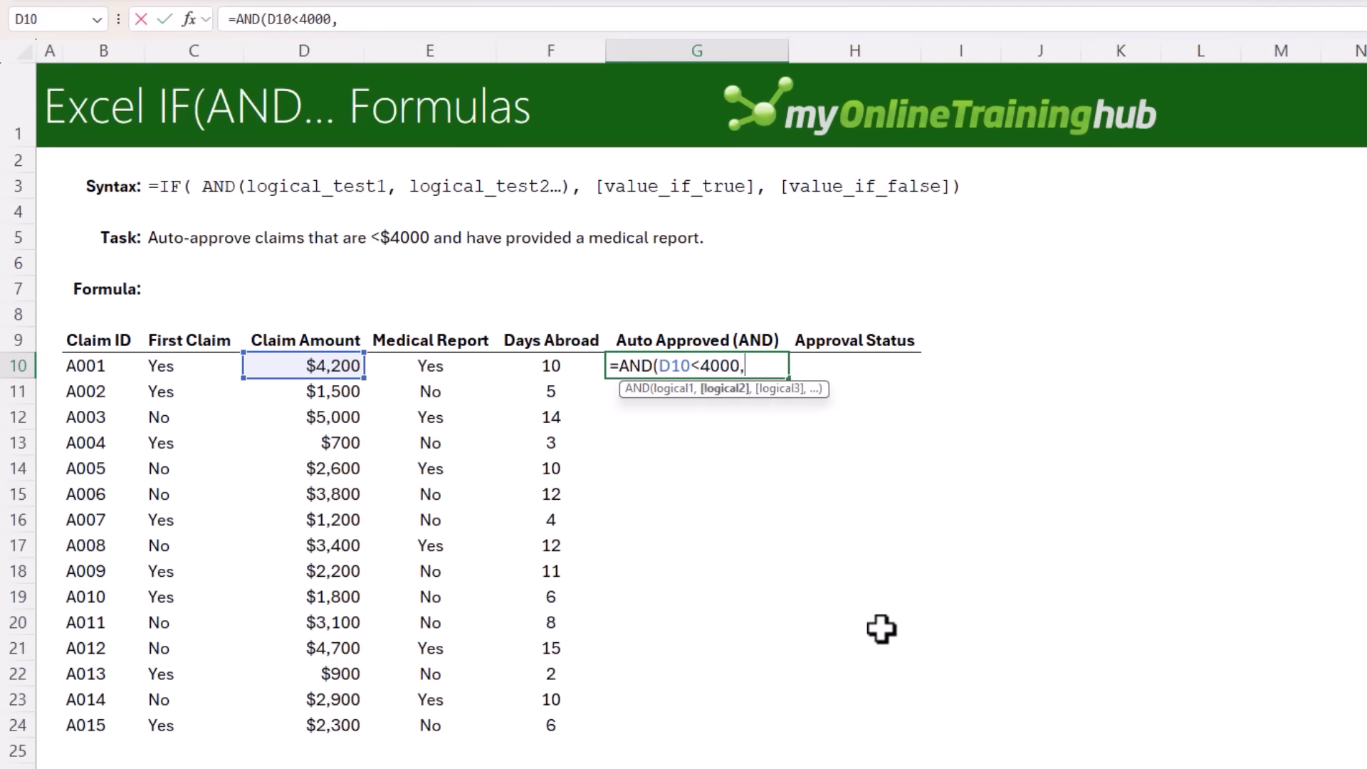
left_click(474, 366)
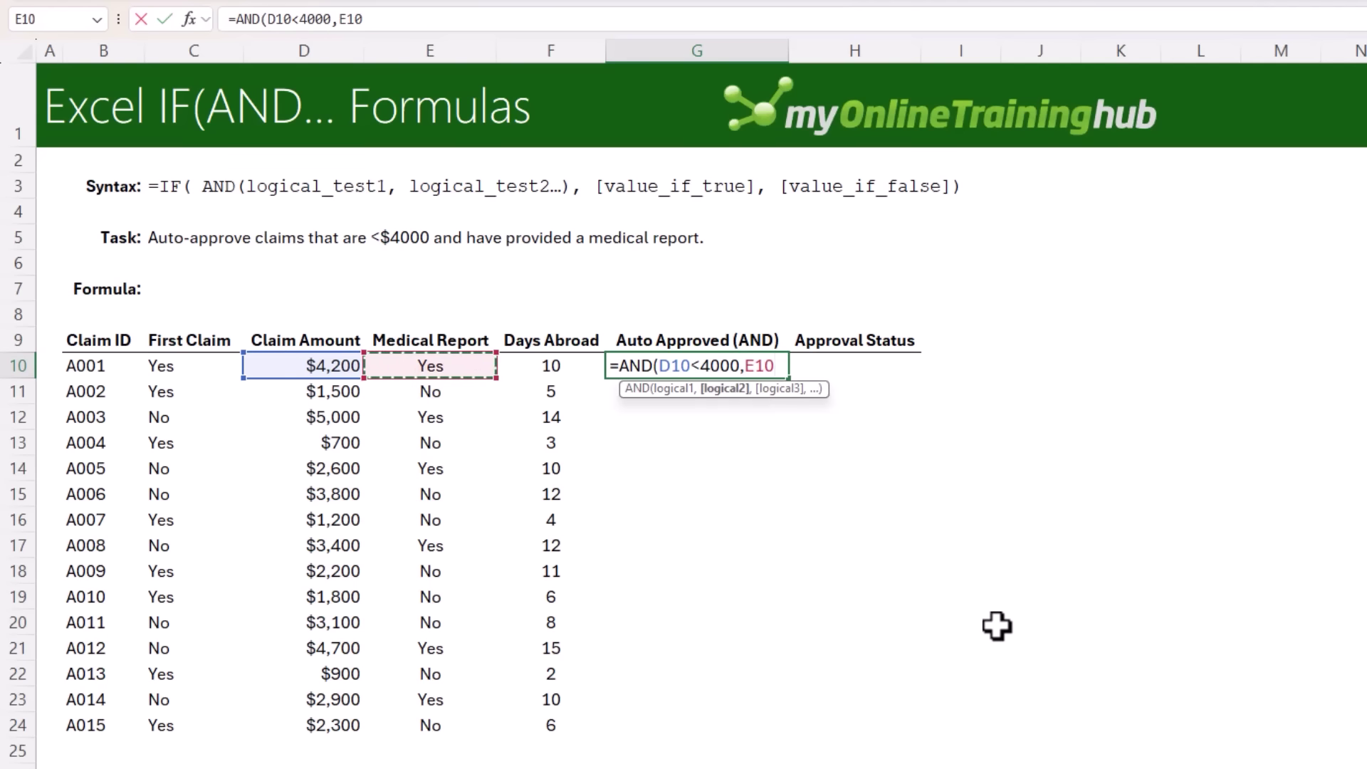
type("=\"Yes\")")
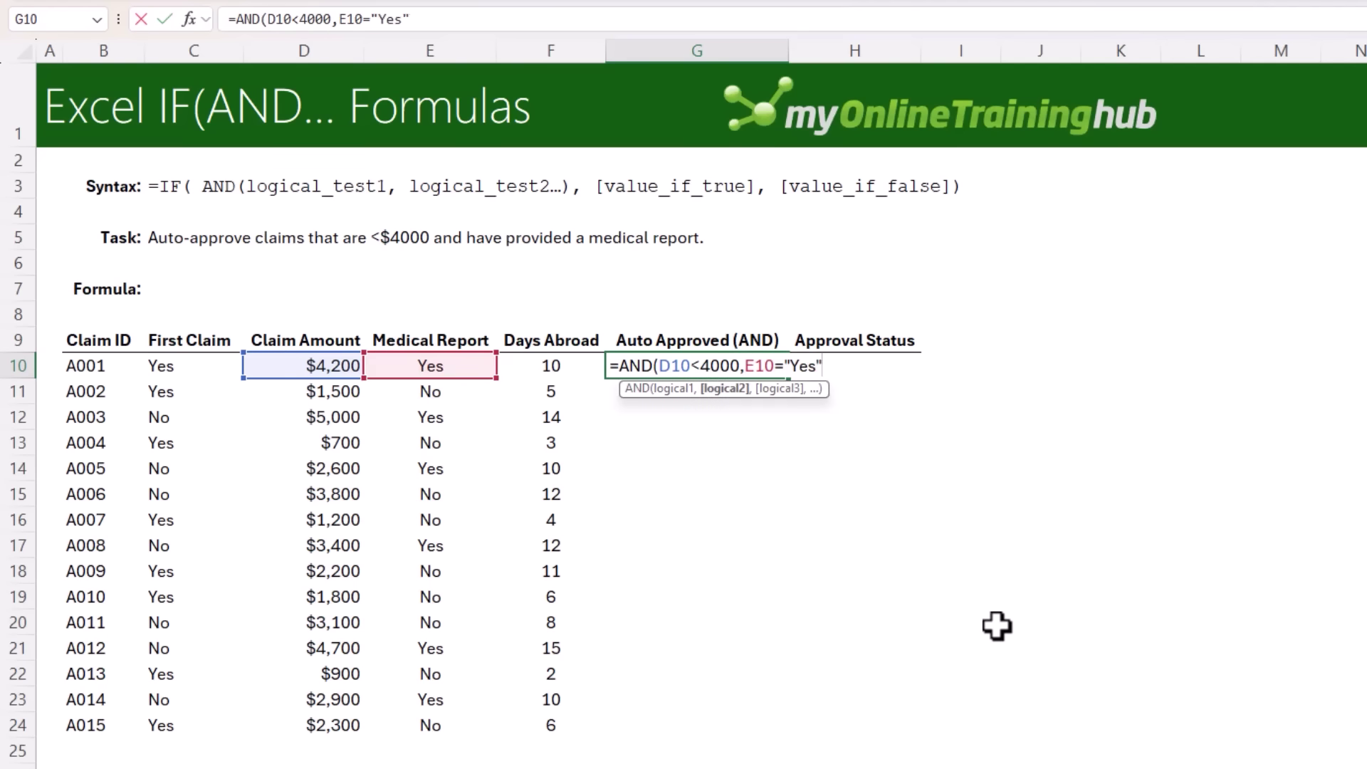
key("ctrl+Return")
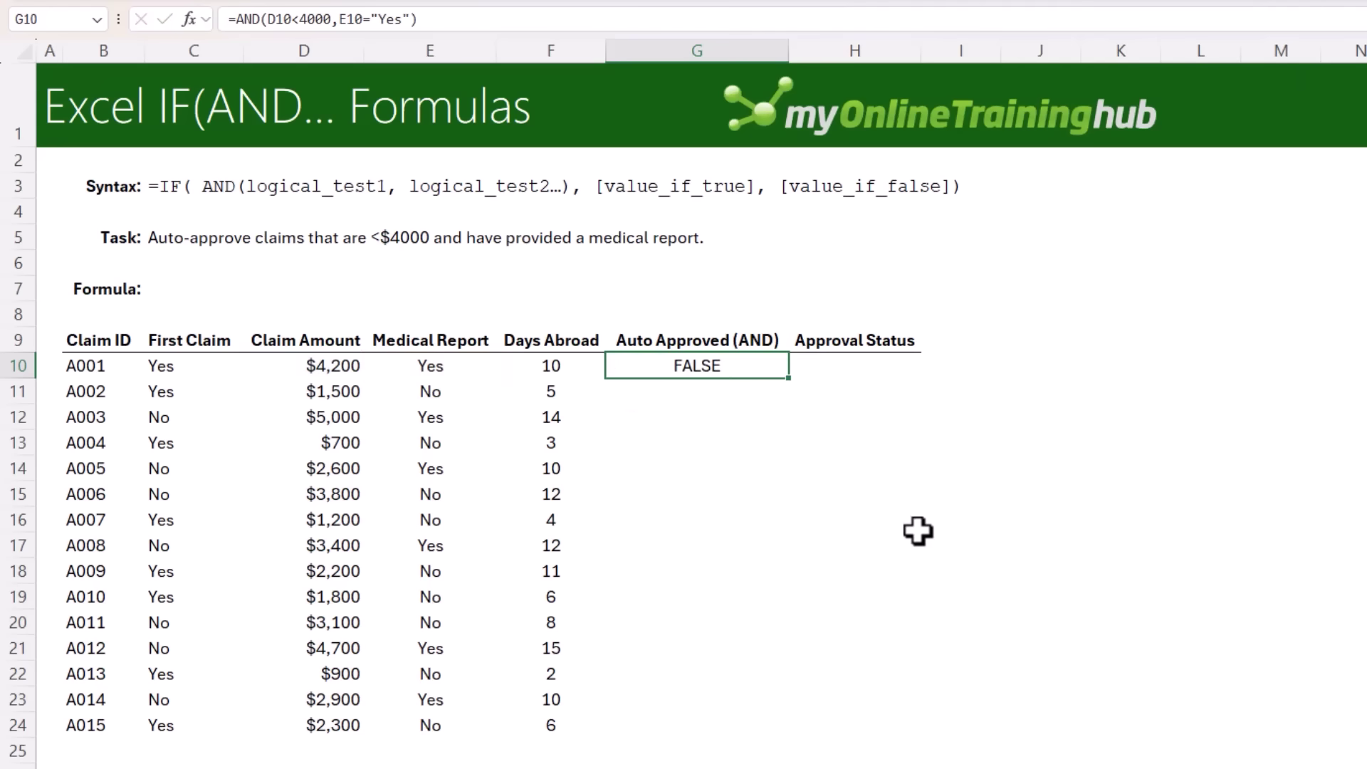
double_click(788, 378)
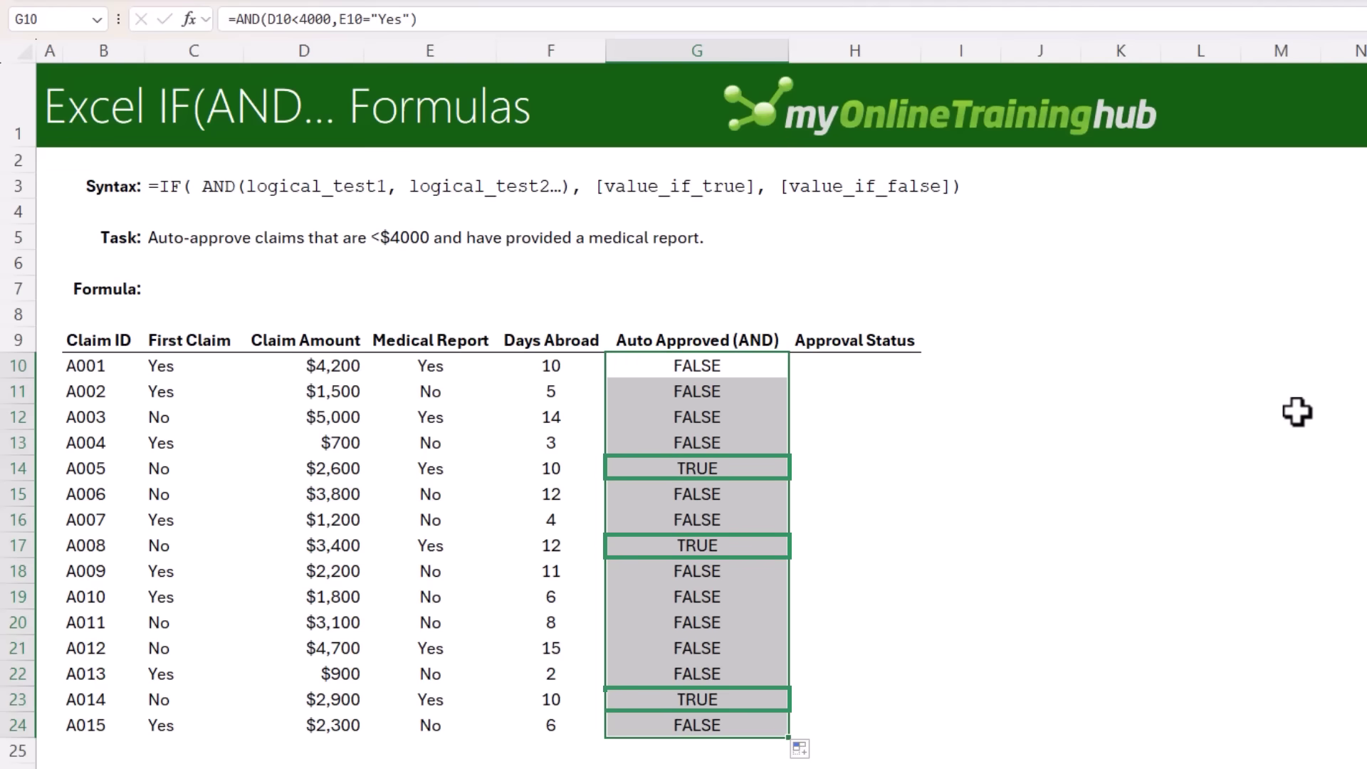
- Copy the AND(D10<4000,E10="Yes") test from G10's formula without changing it
key("shift+BackSpace")
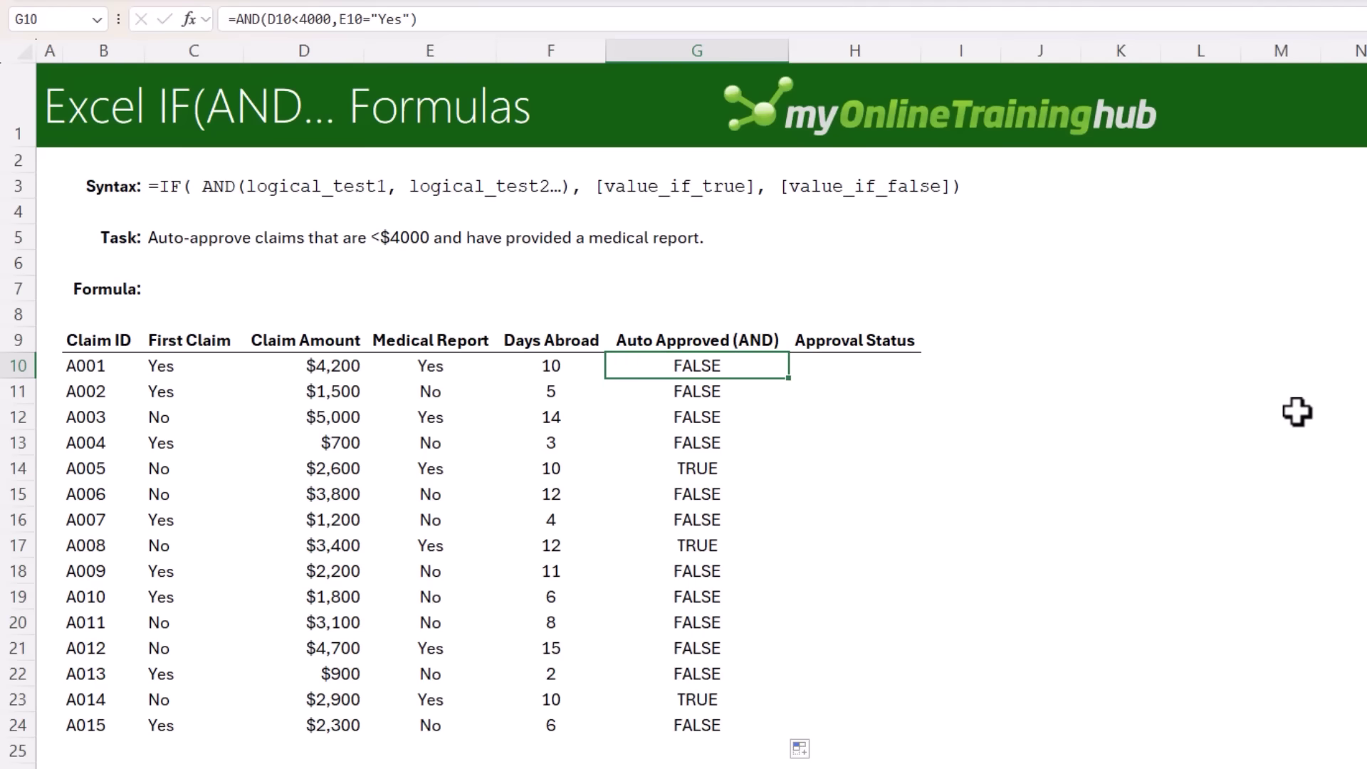
key("F2")
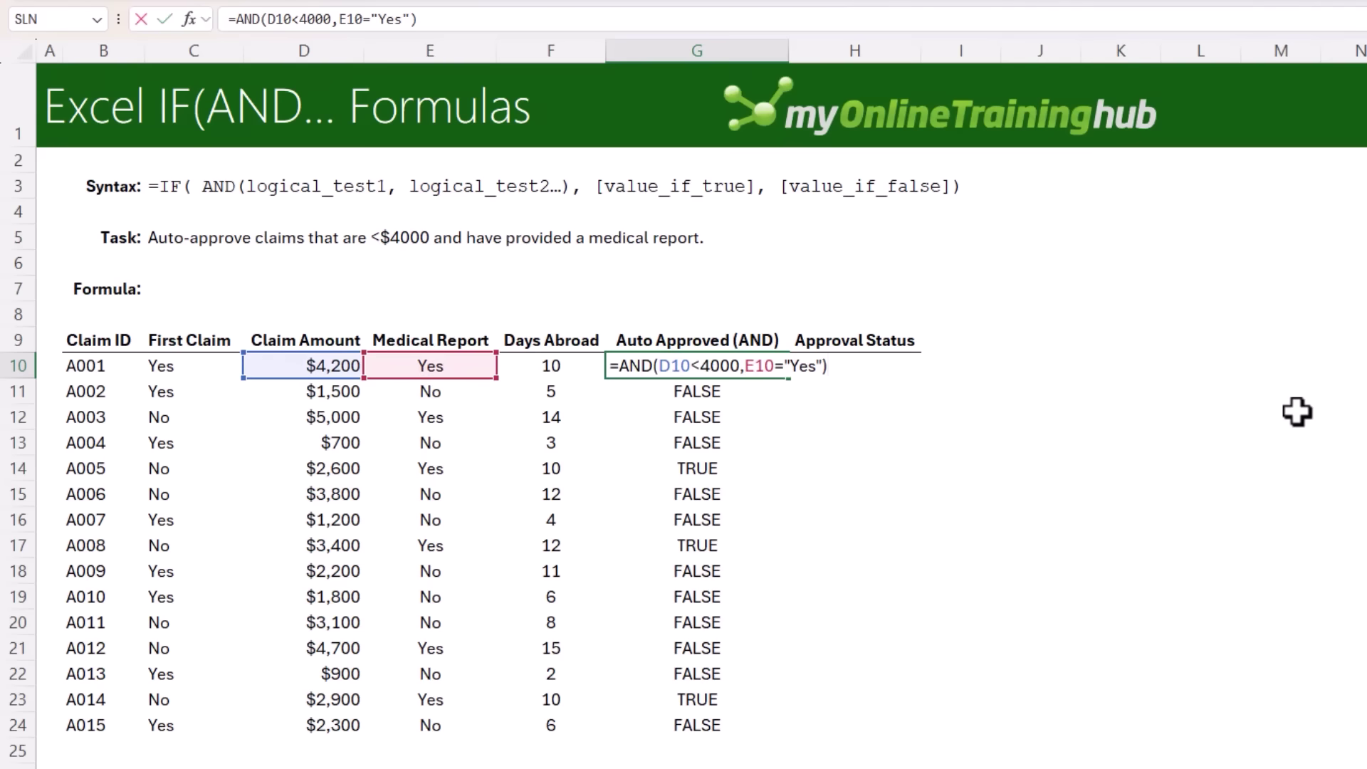
key("shift+Home")
key("shift+Right")
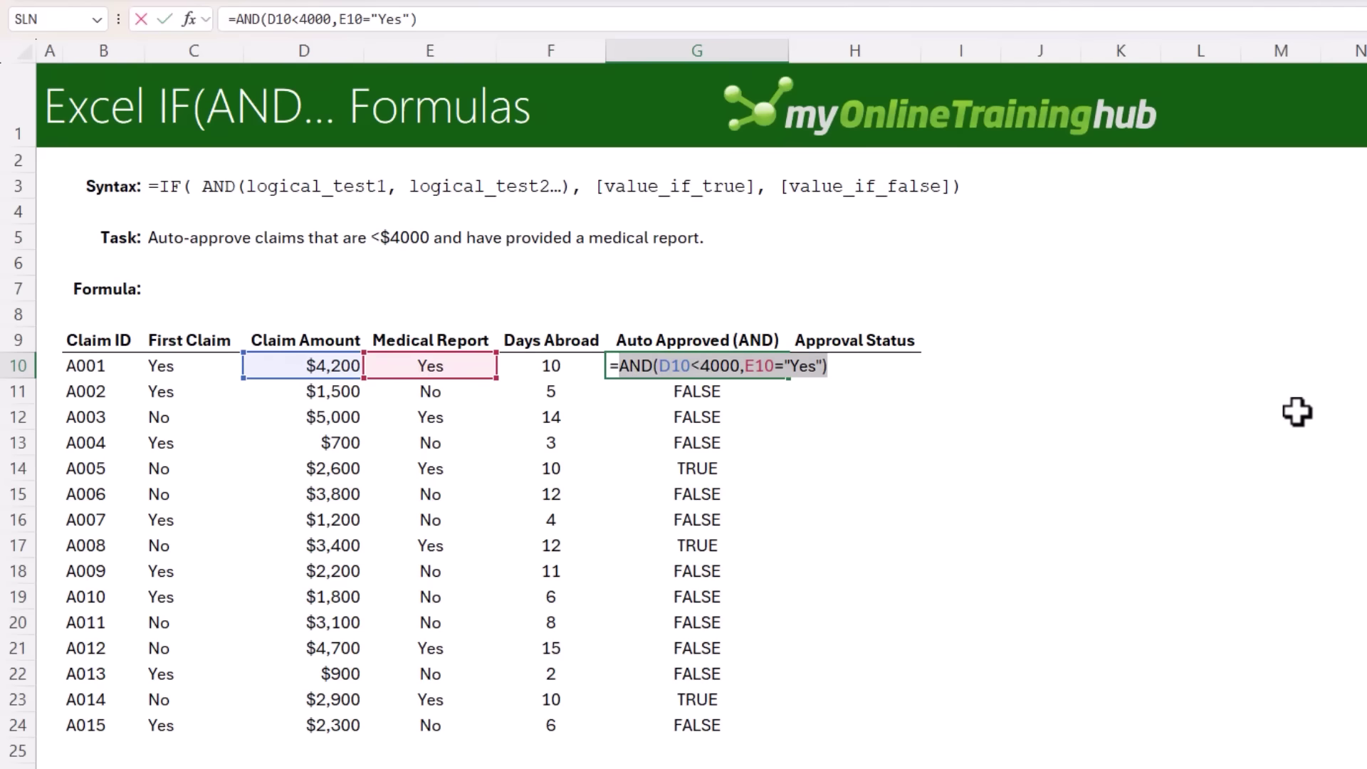
key("ctrl+c")
key("Escape")
key("Right")
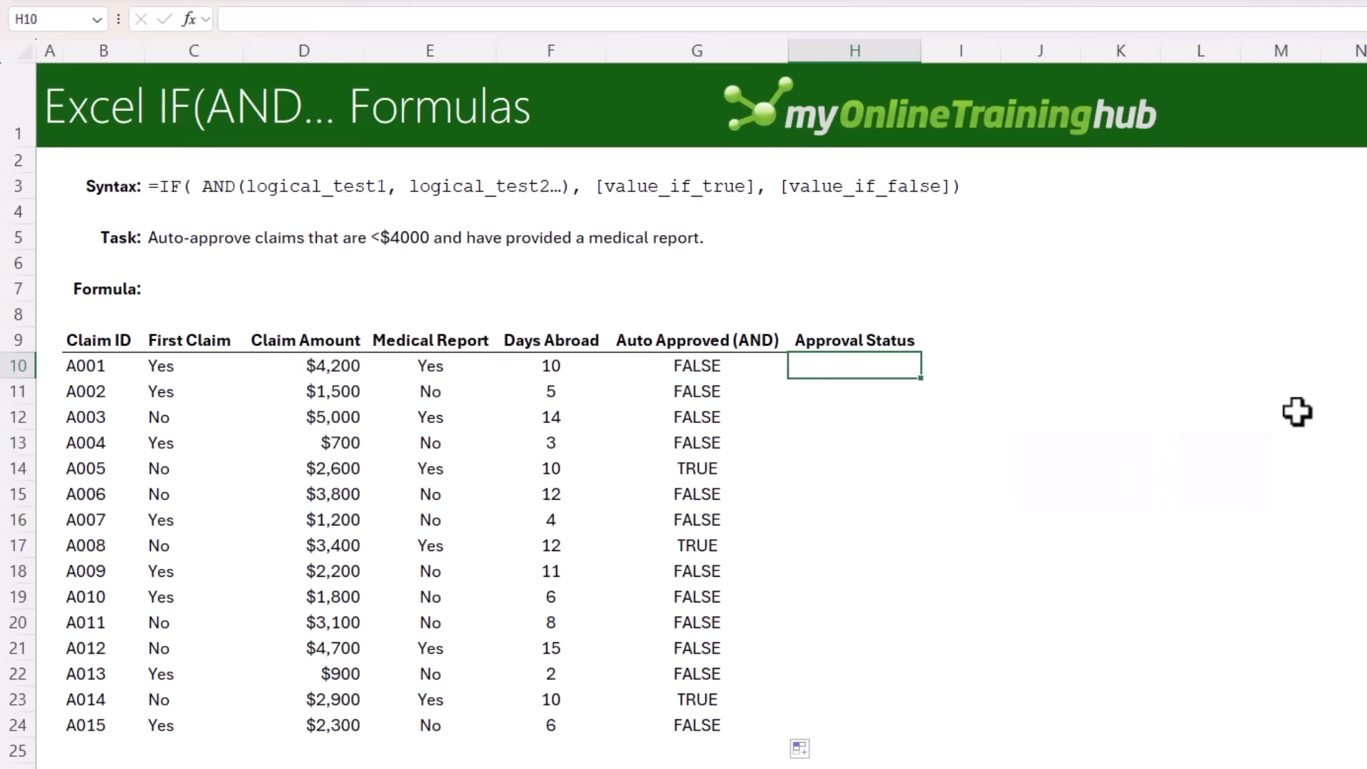
- Enter =IF(AND(...),"Auto-approve","Review") in H10, fill it down, and check claims A005, A008, A014
type("=if")
key("Tab")
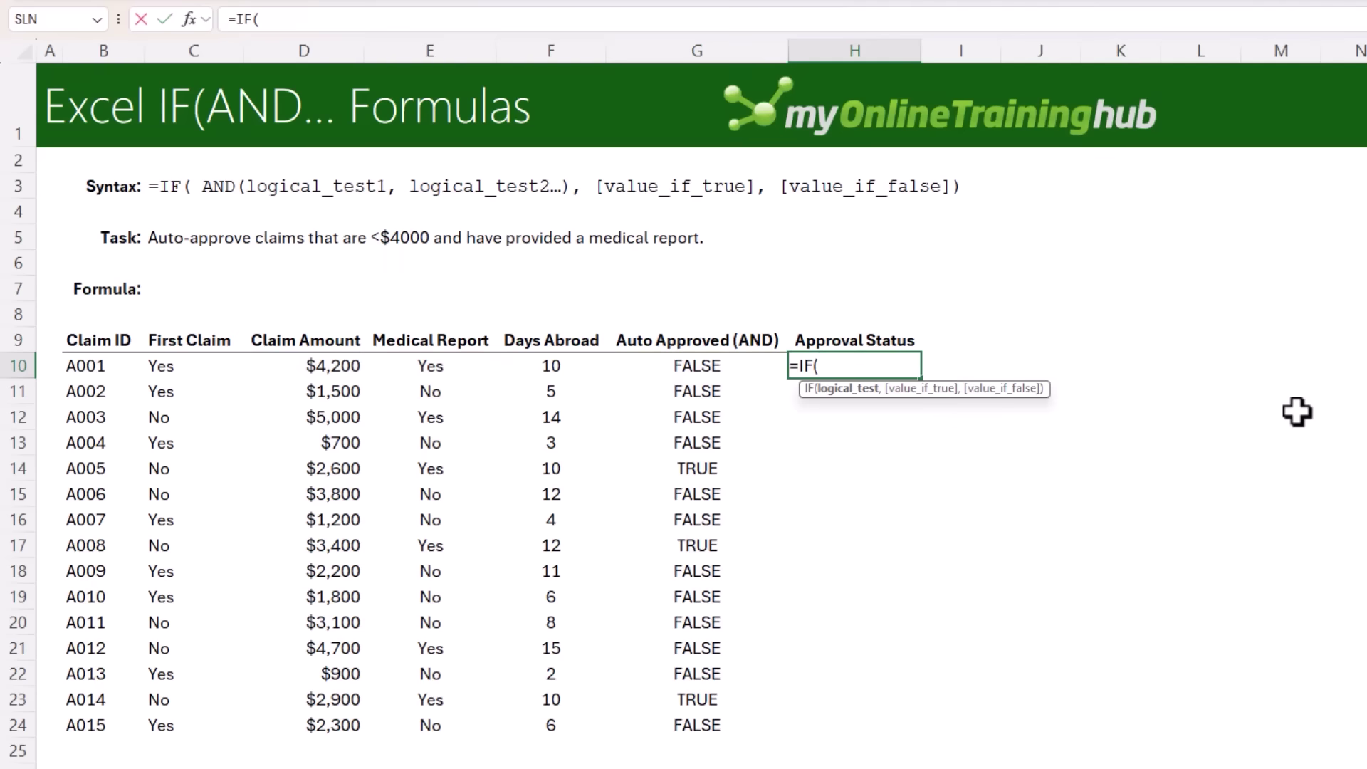
key("ctrl+v")
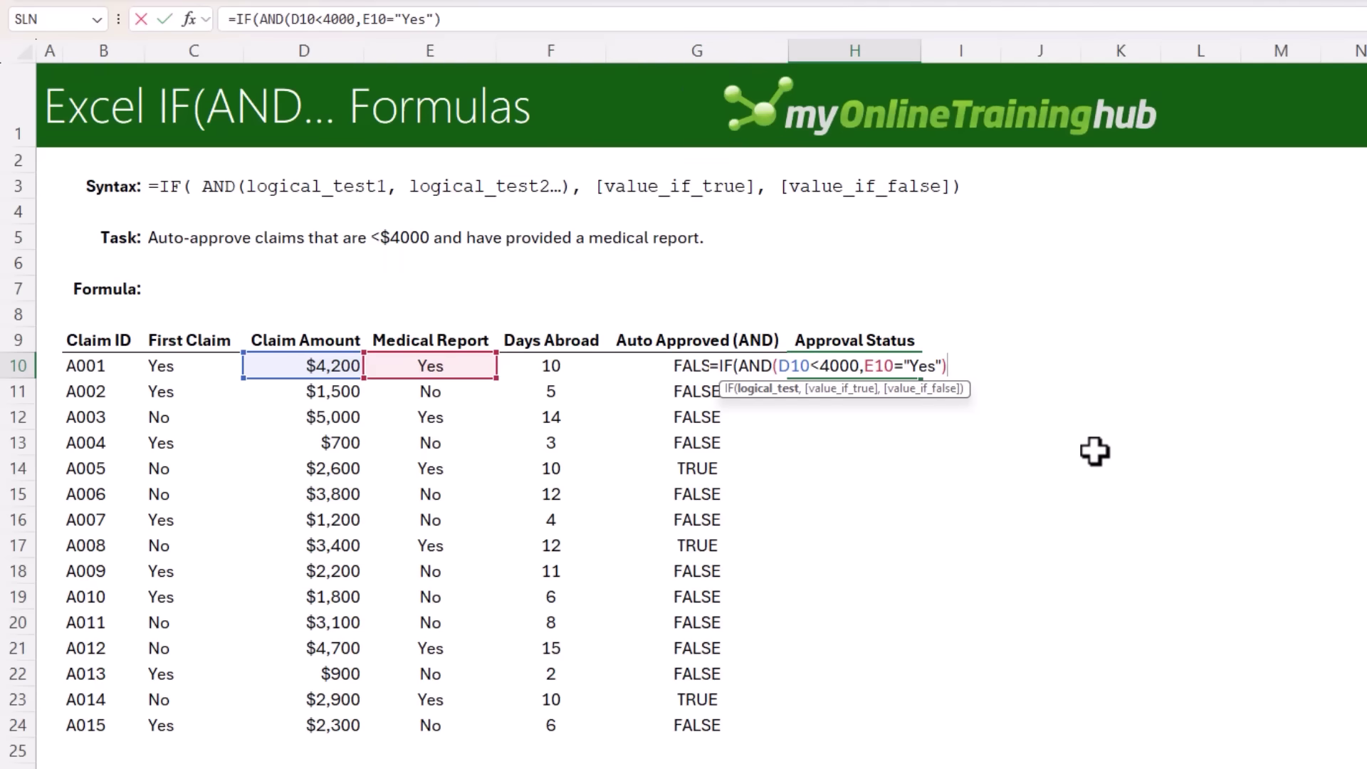
type(",")
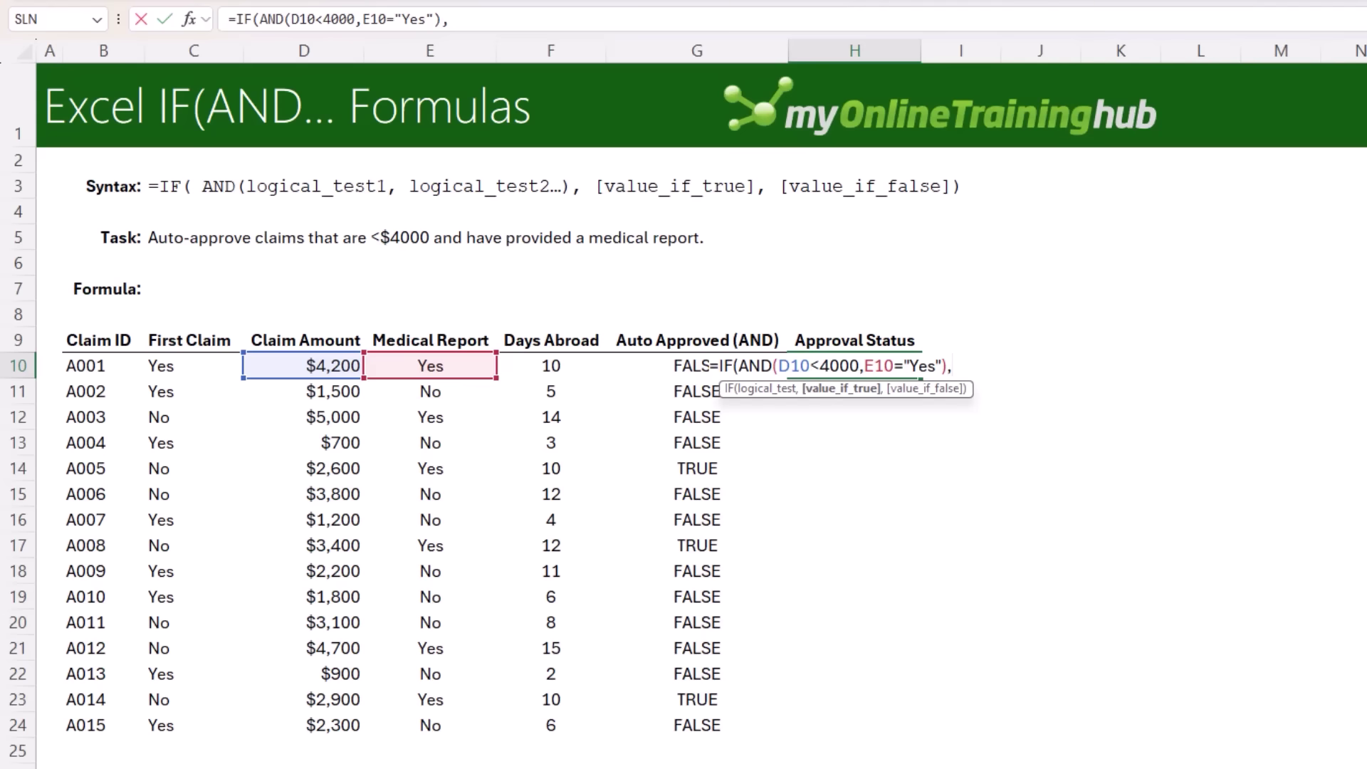
type("\"Auto-approve\"")
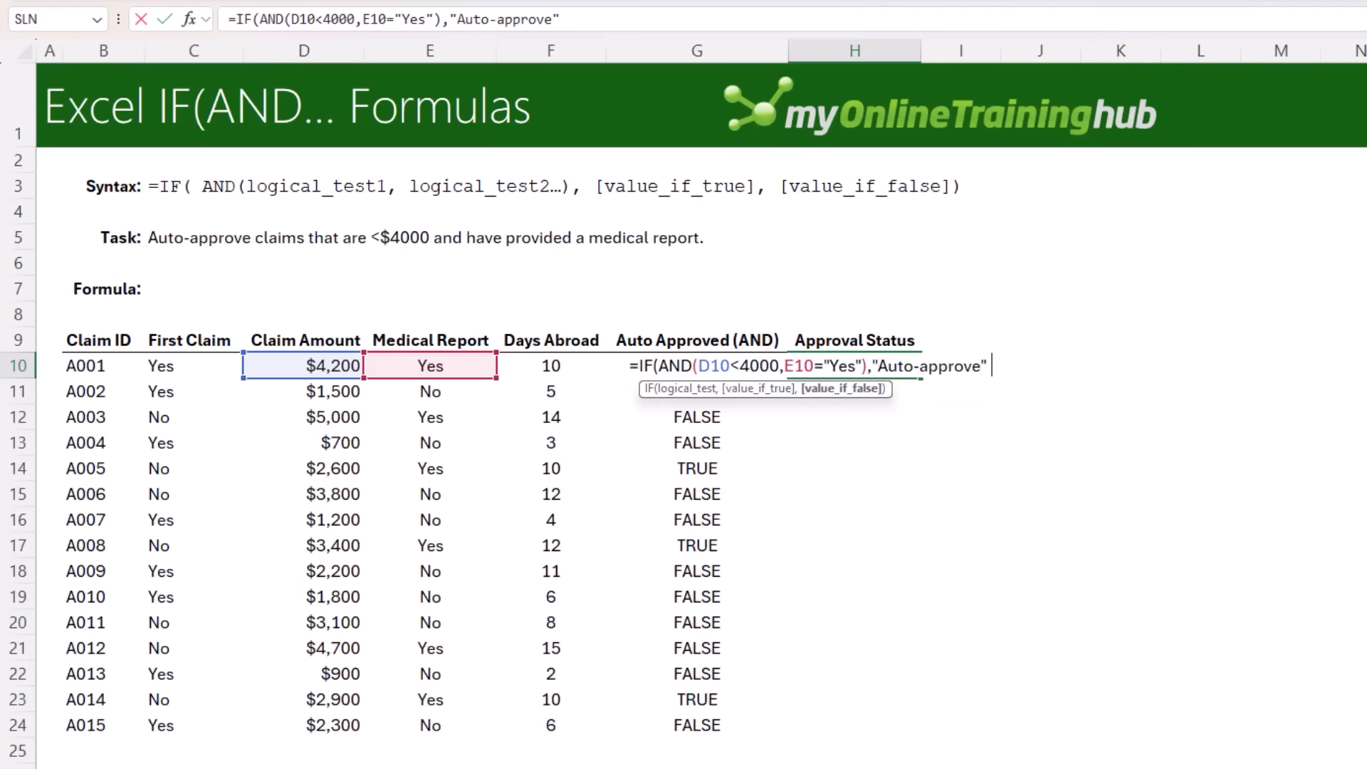
type(",\"Review\")")
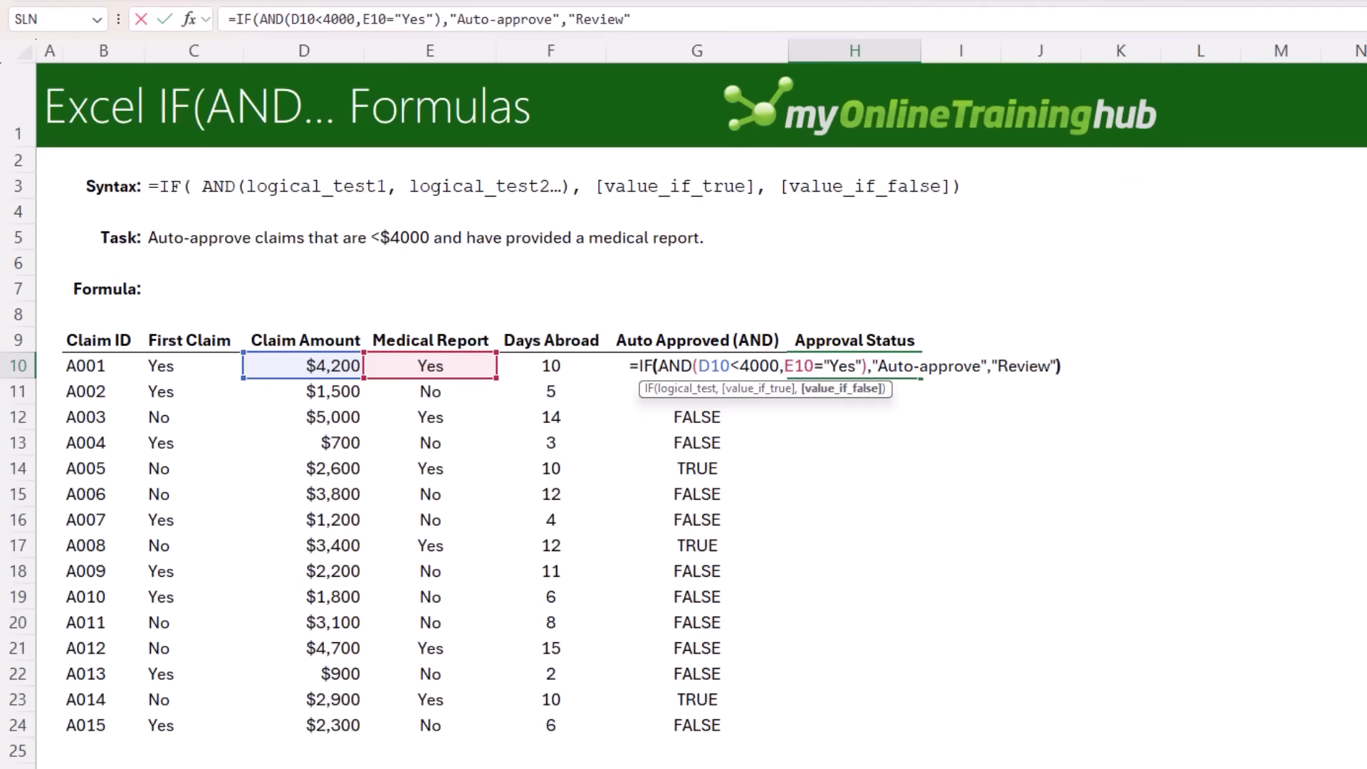
key("ctrl+Return")
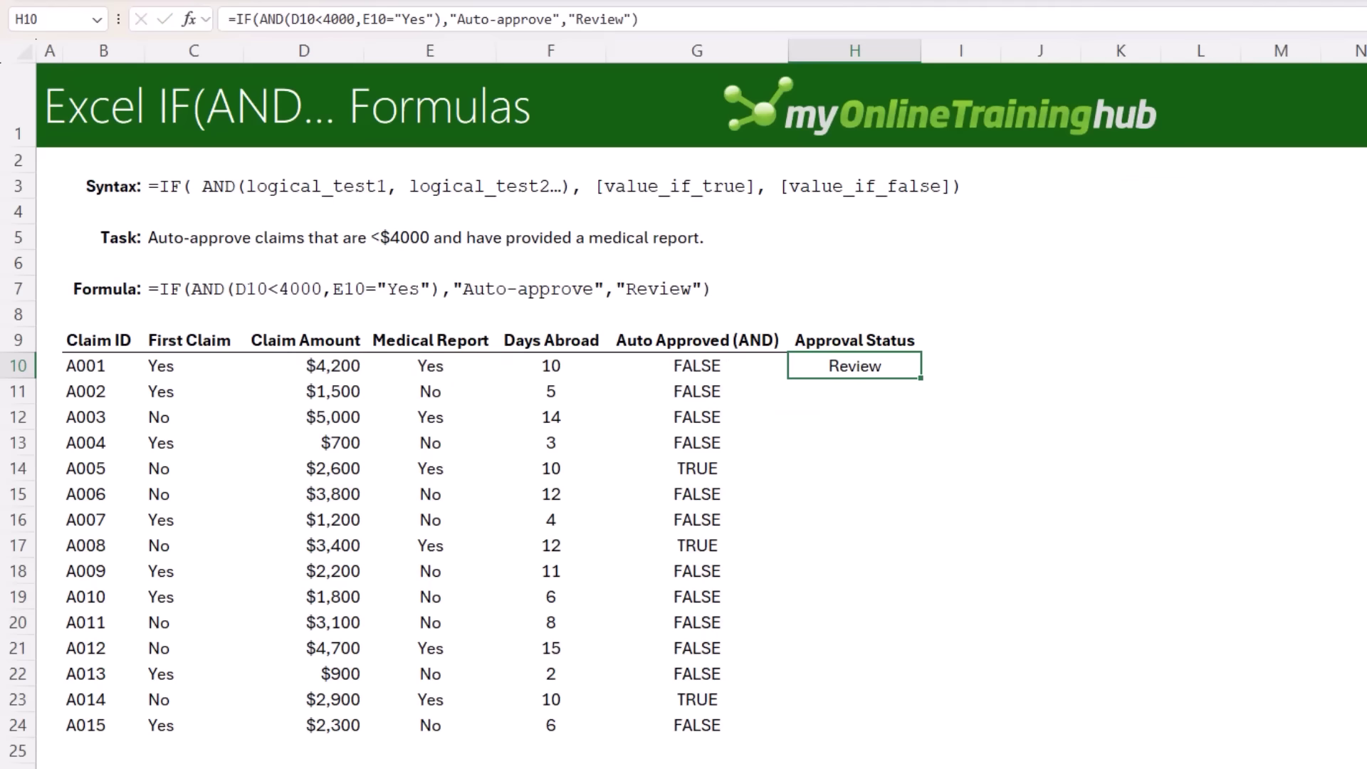
double_click(922, 379)
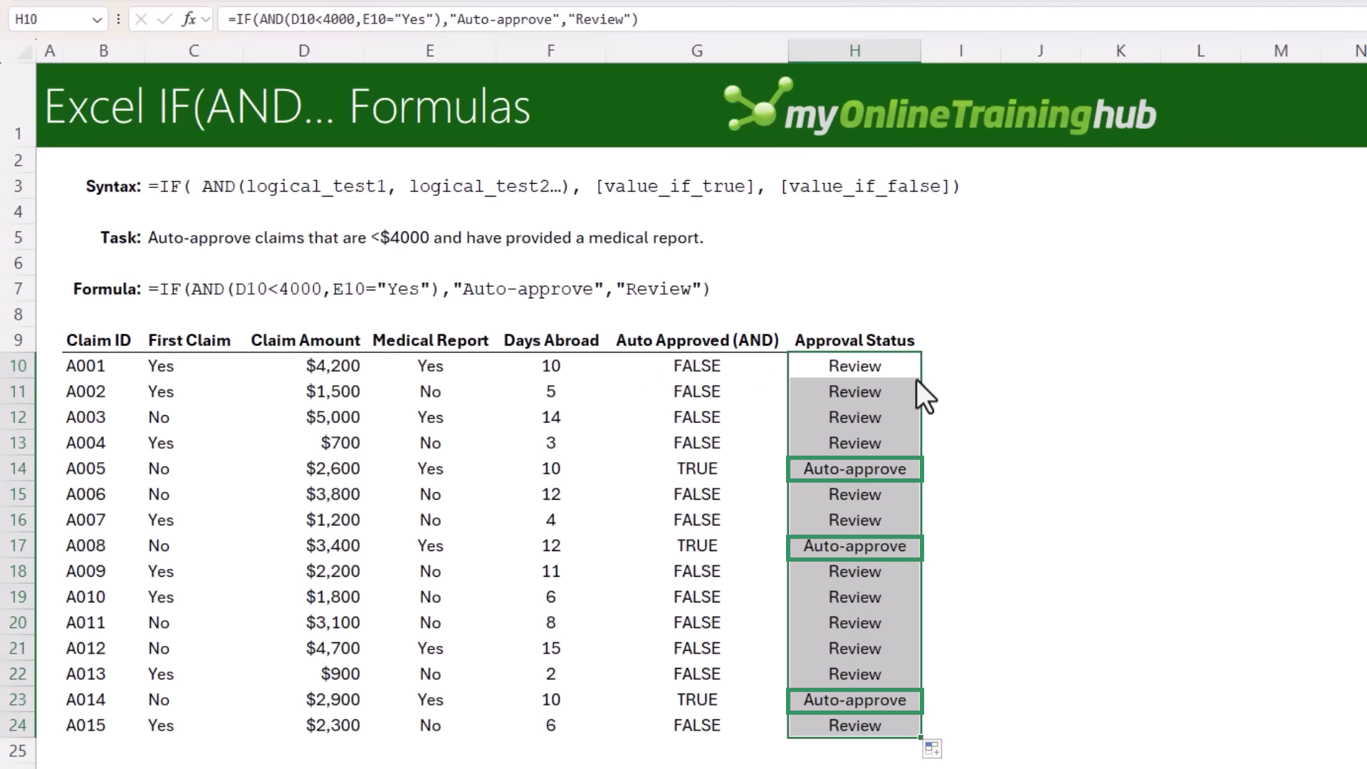
left_click(685, 469)
left_click(679, 544)
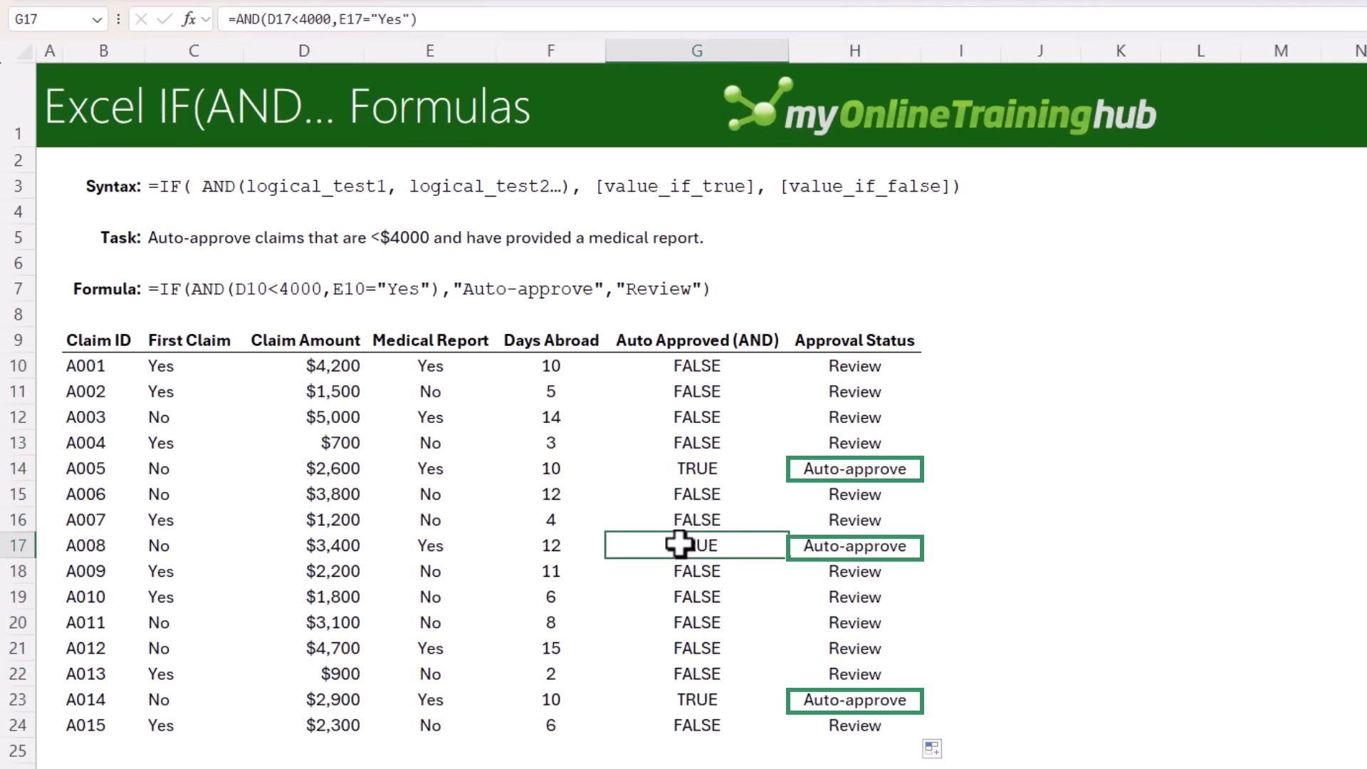
left_click(661, 698)
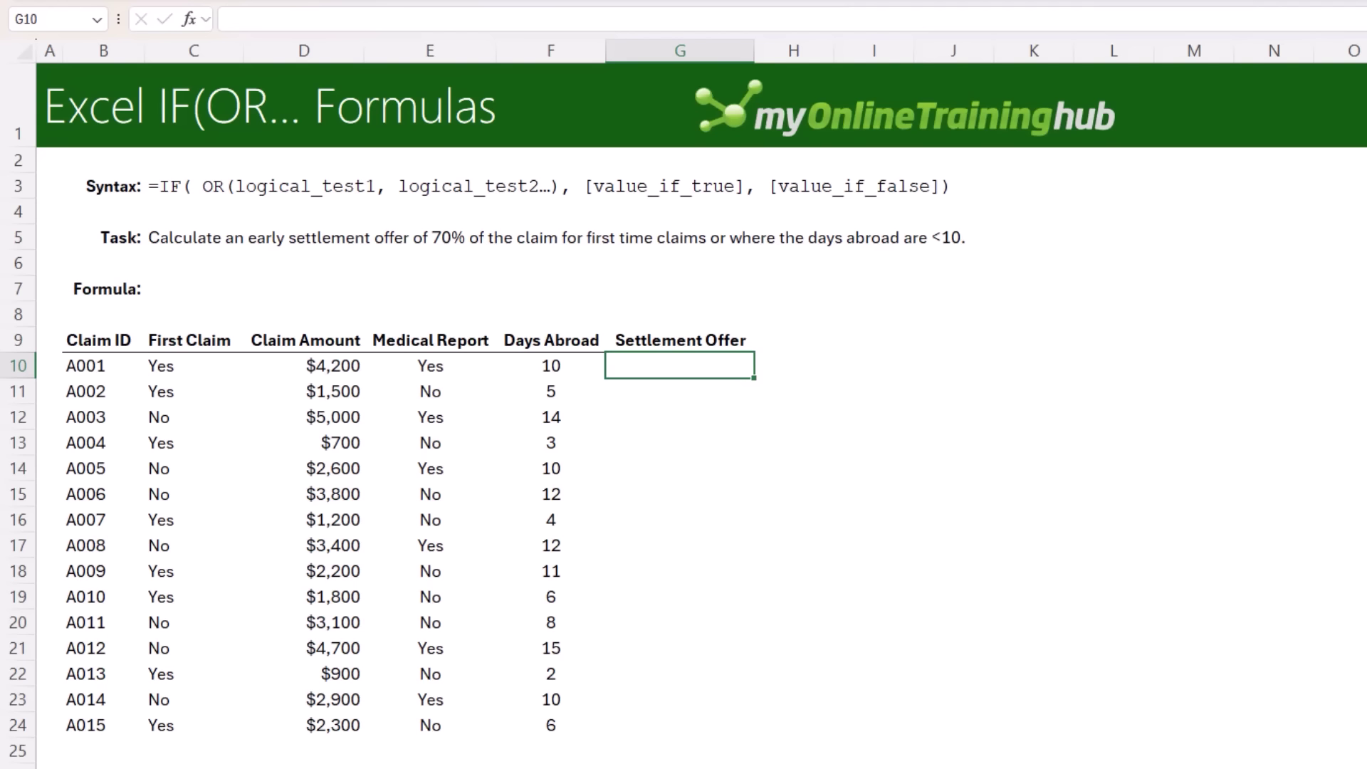
- Start G10's Settlement Offer formula as =IF(OR(C10="Yes",F10<10),D10 for the true result
type("=IF(")
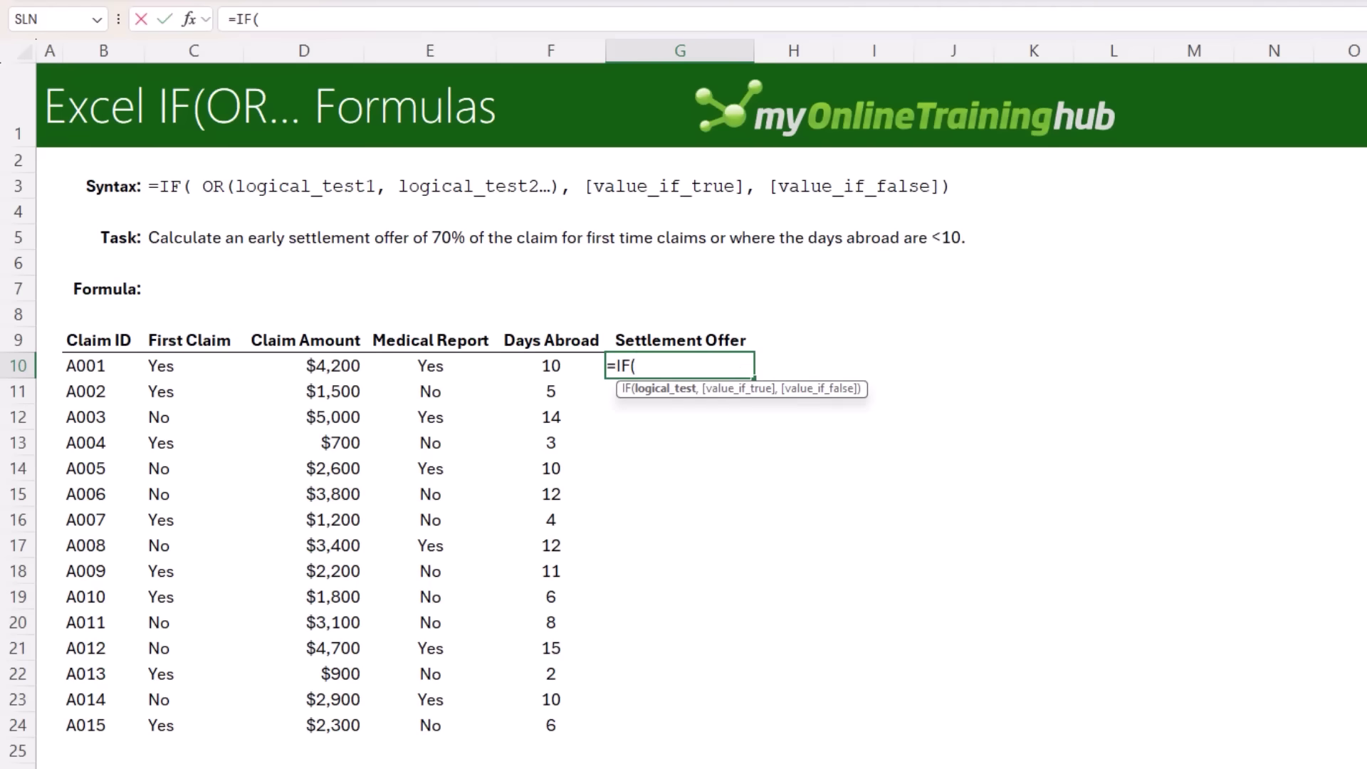
type("or")
key("Tab")
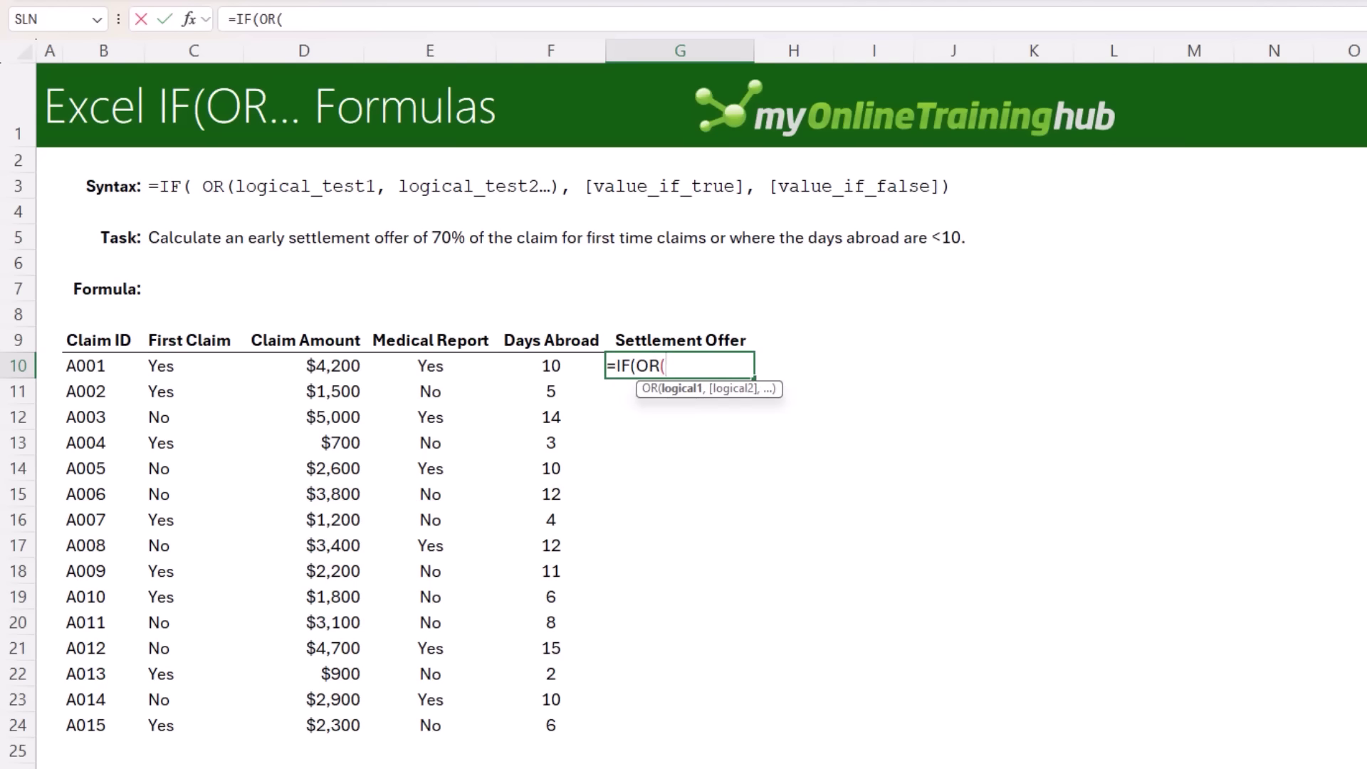
left_click(178, 365)
type("=")
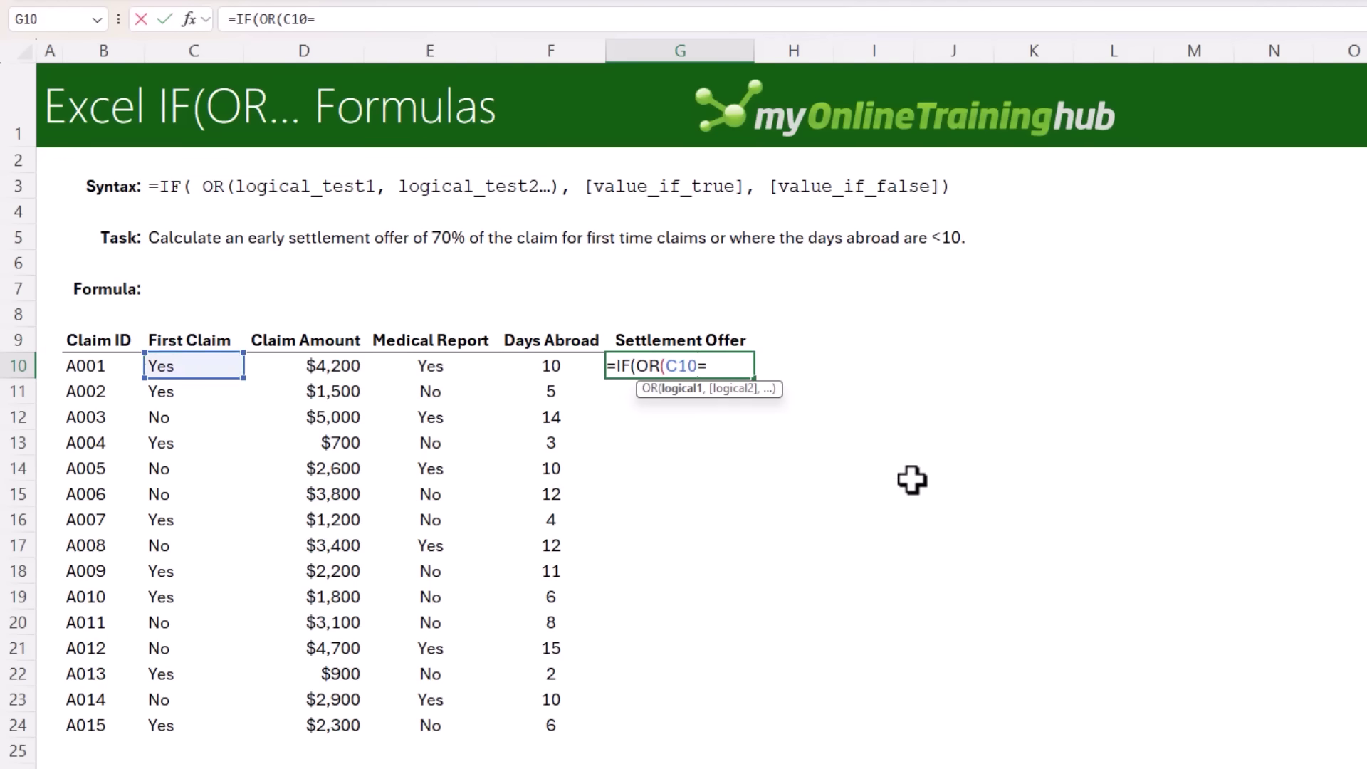
type("\"Yes\",")
left_click(549, 365)
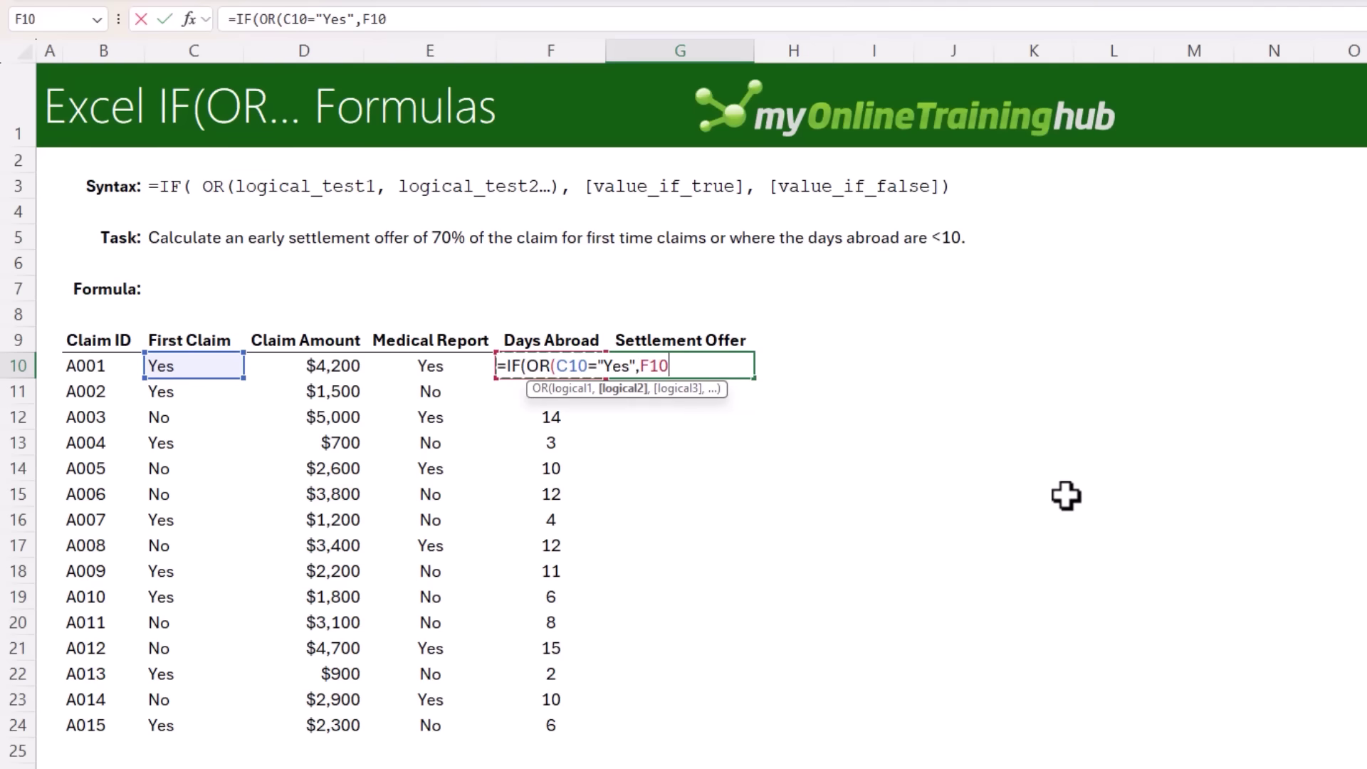
type("<10)")
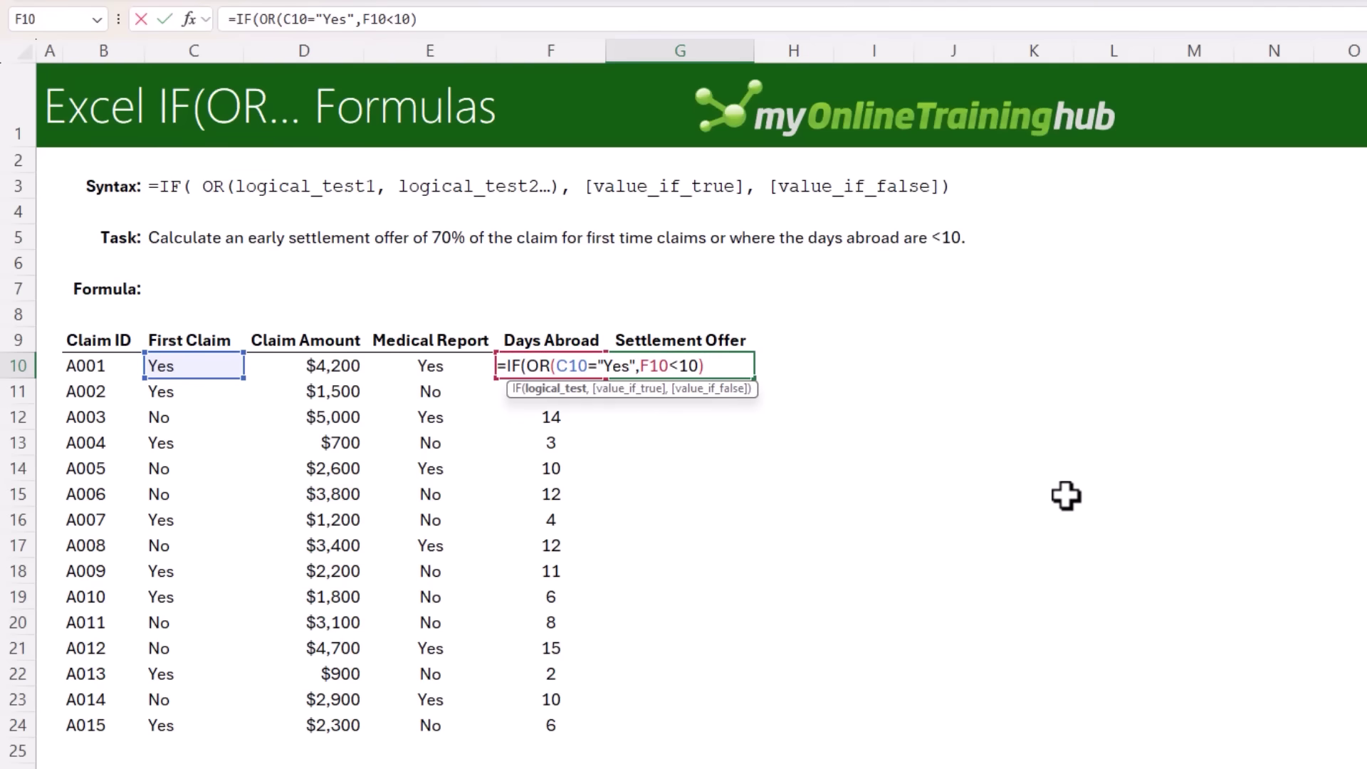
type(",")
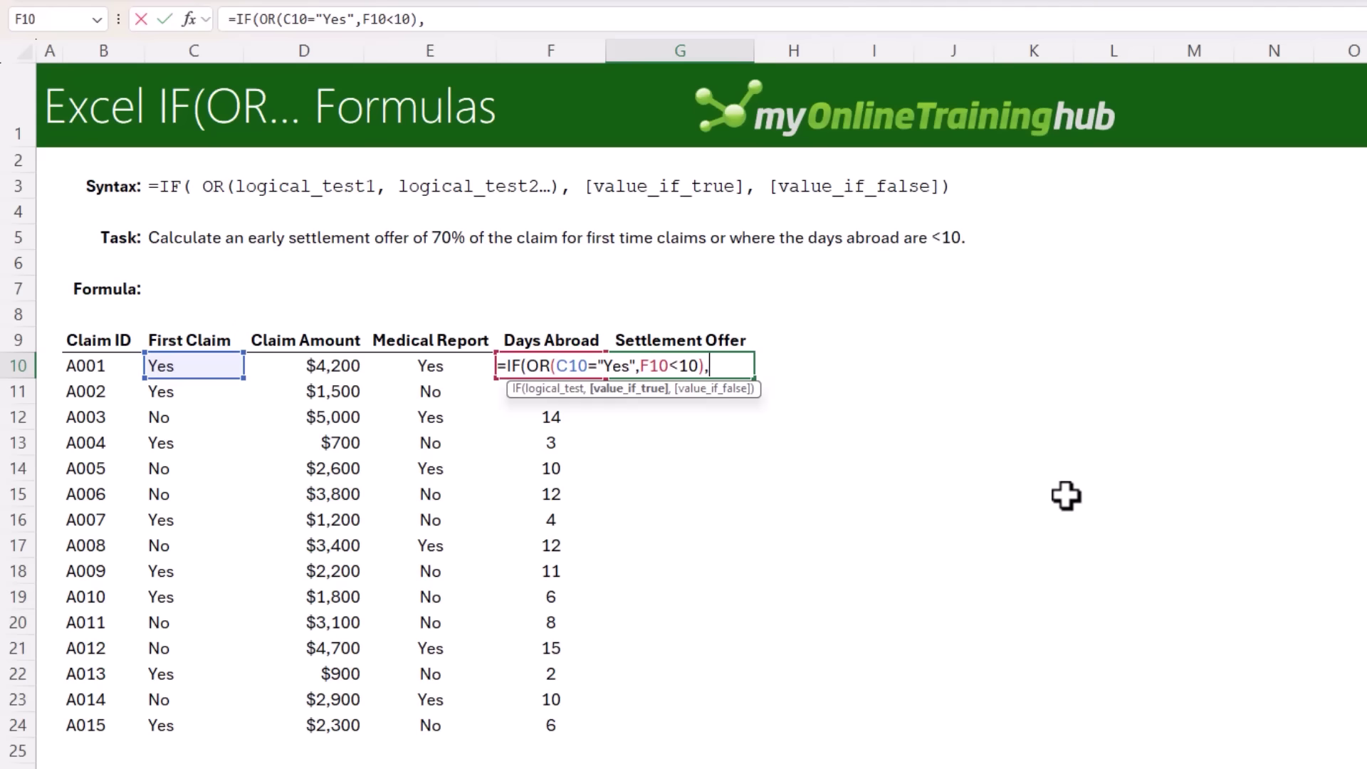
left_click(358, 366)
- Finish the formula as D10*0.7 with "" otherwise, fill it to G24, and reopen G10 to review
type("*")
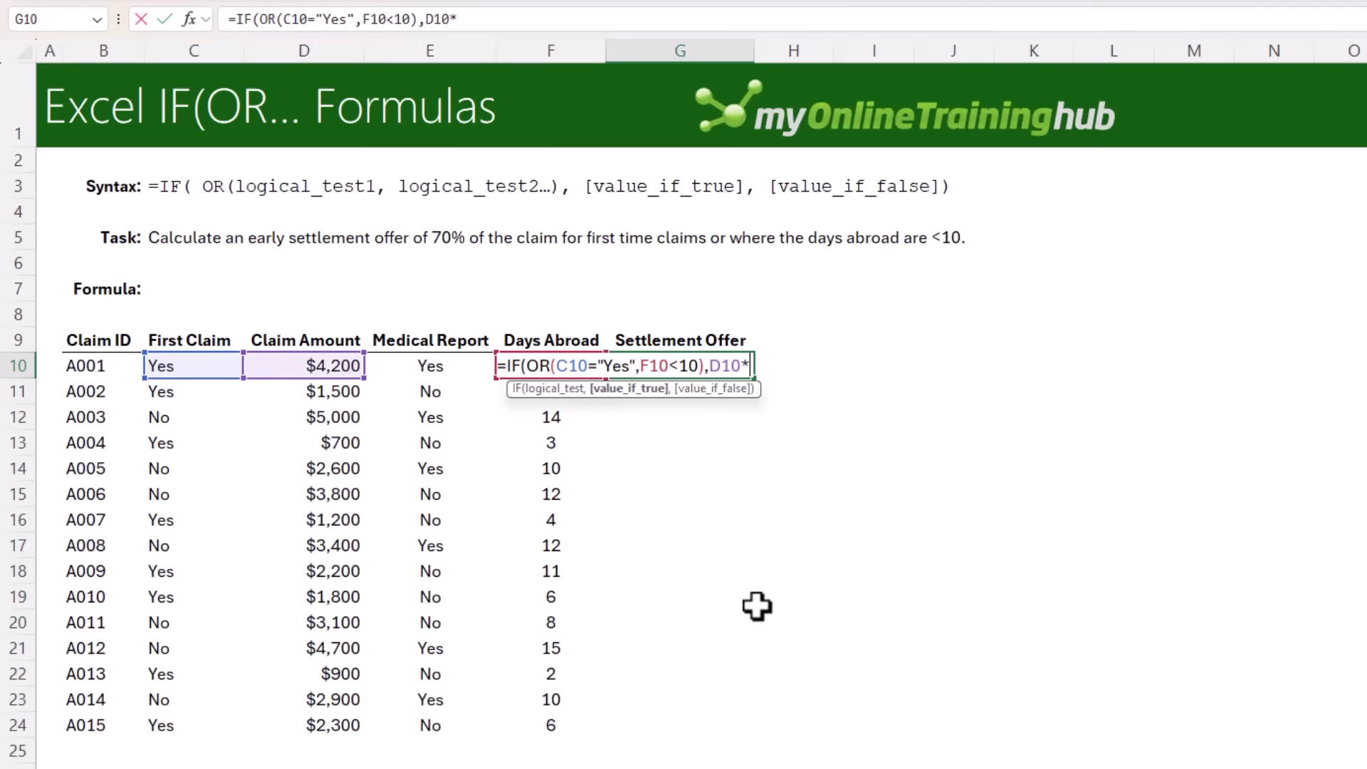
type(".7")
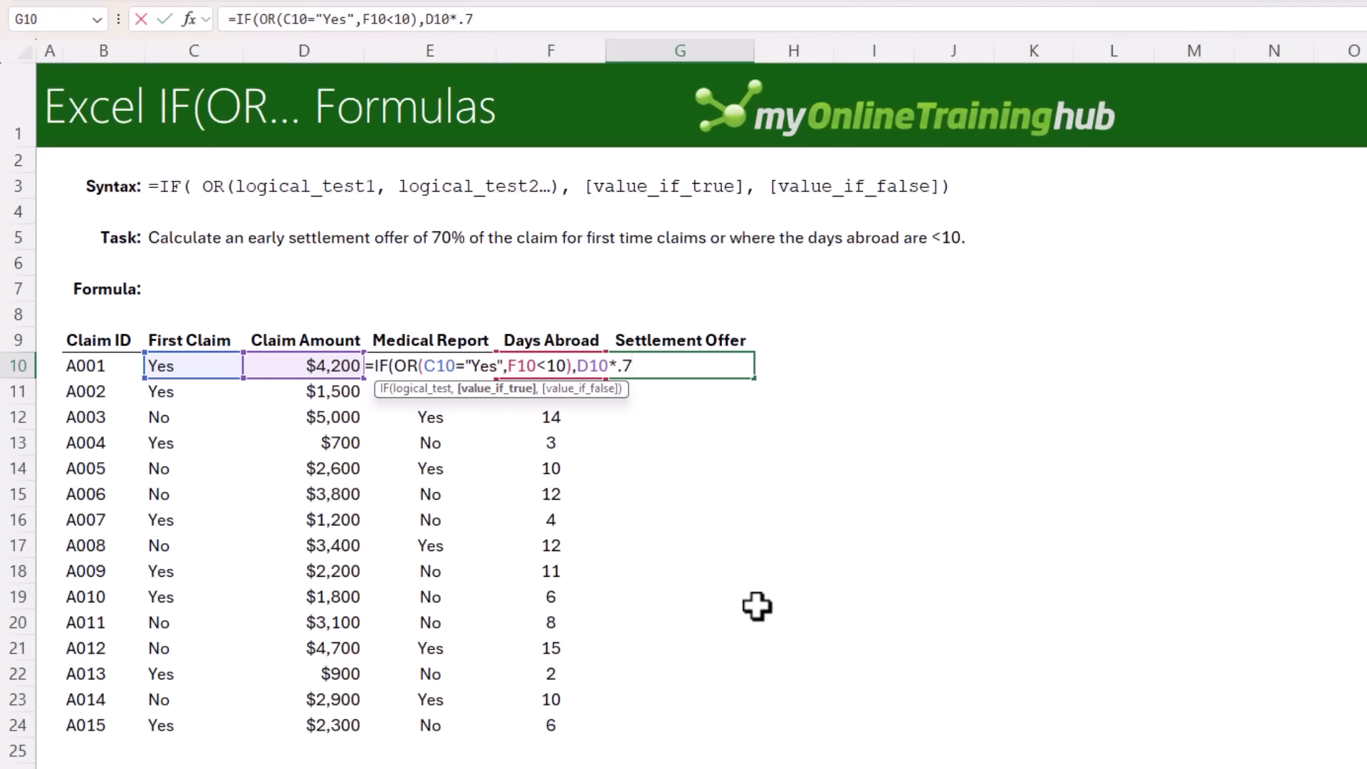
type(",")
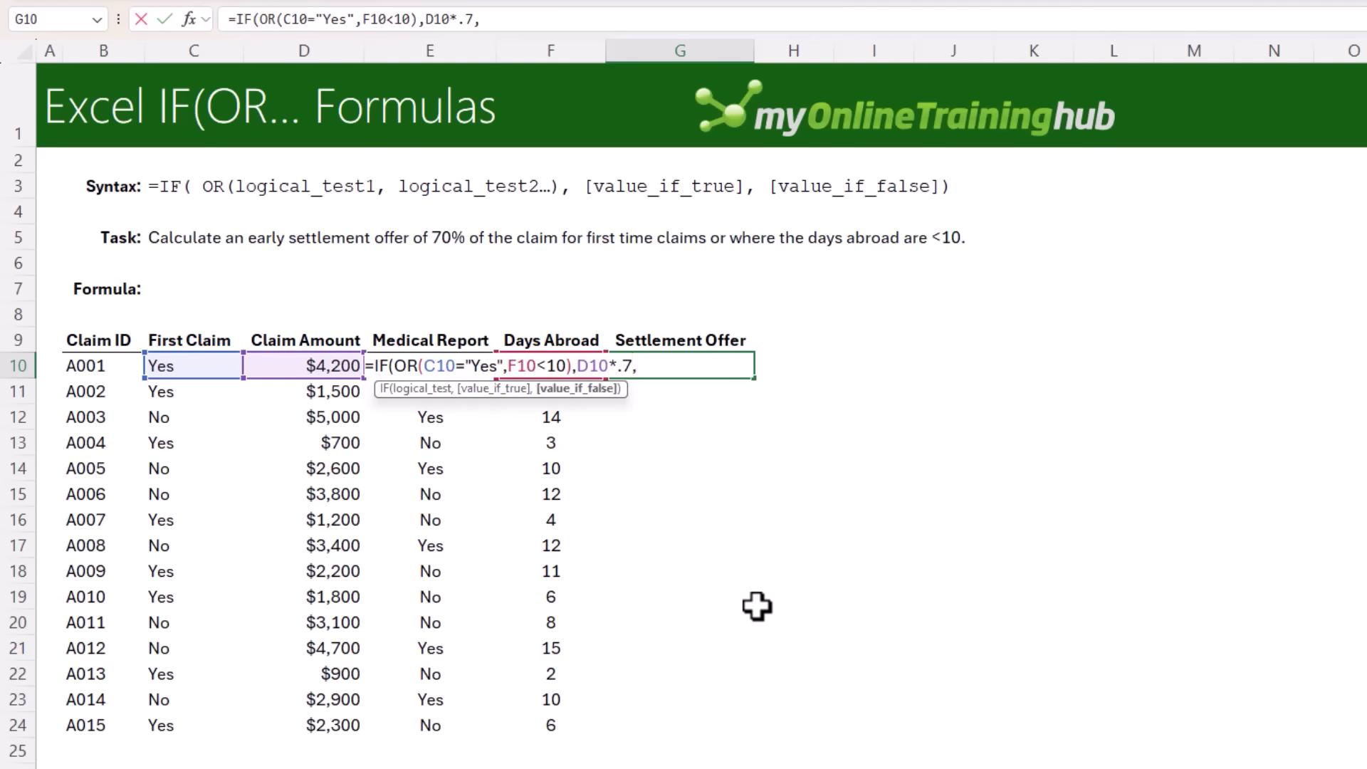
type("0")
key("BackSpace")
type("\"\")")
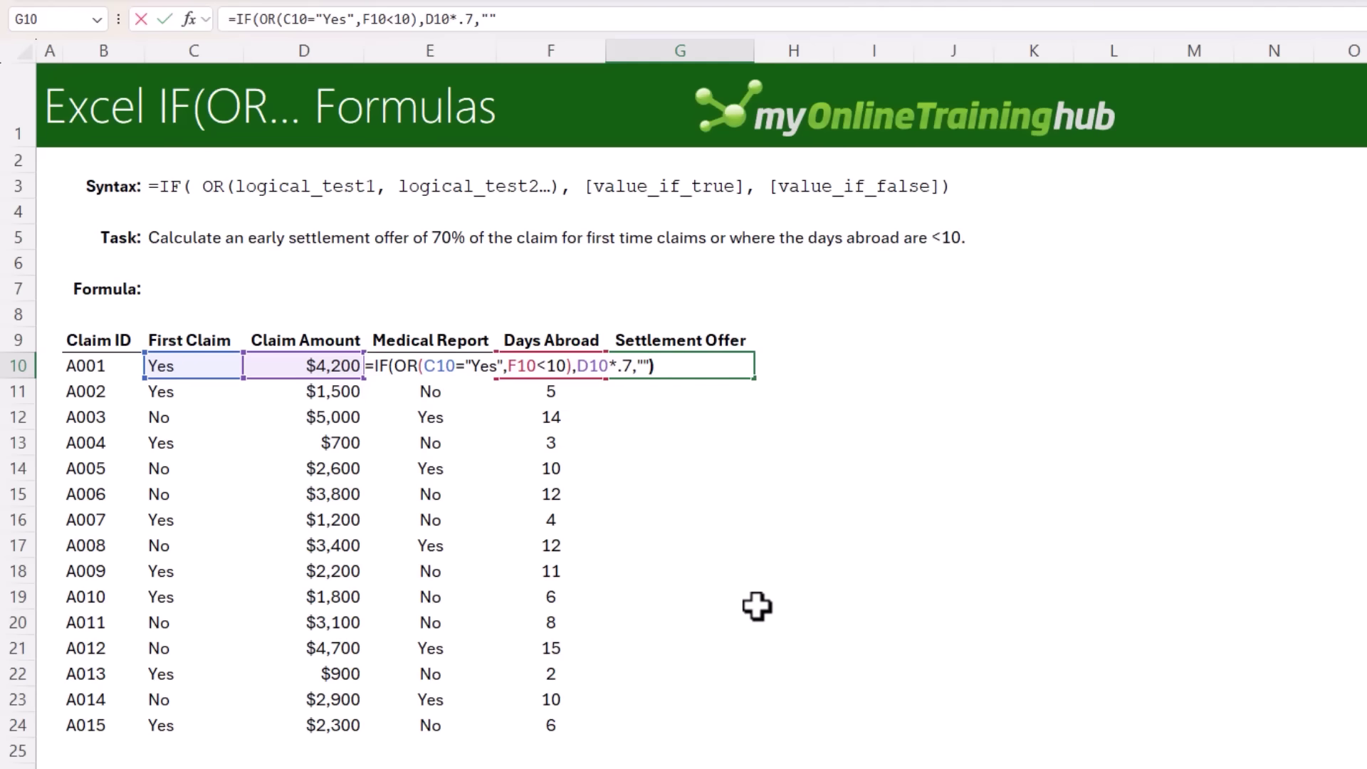
key("ctrl+Return")
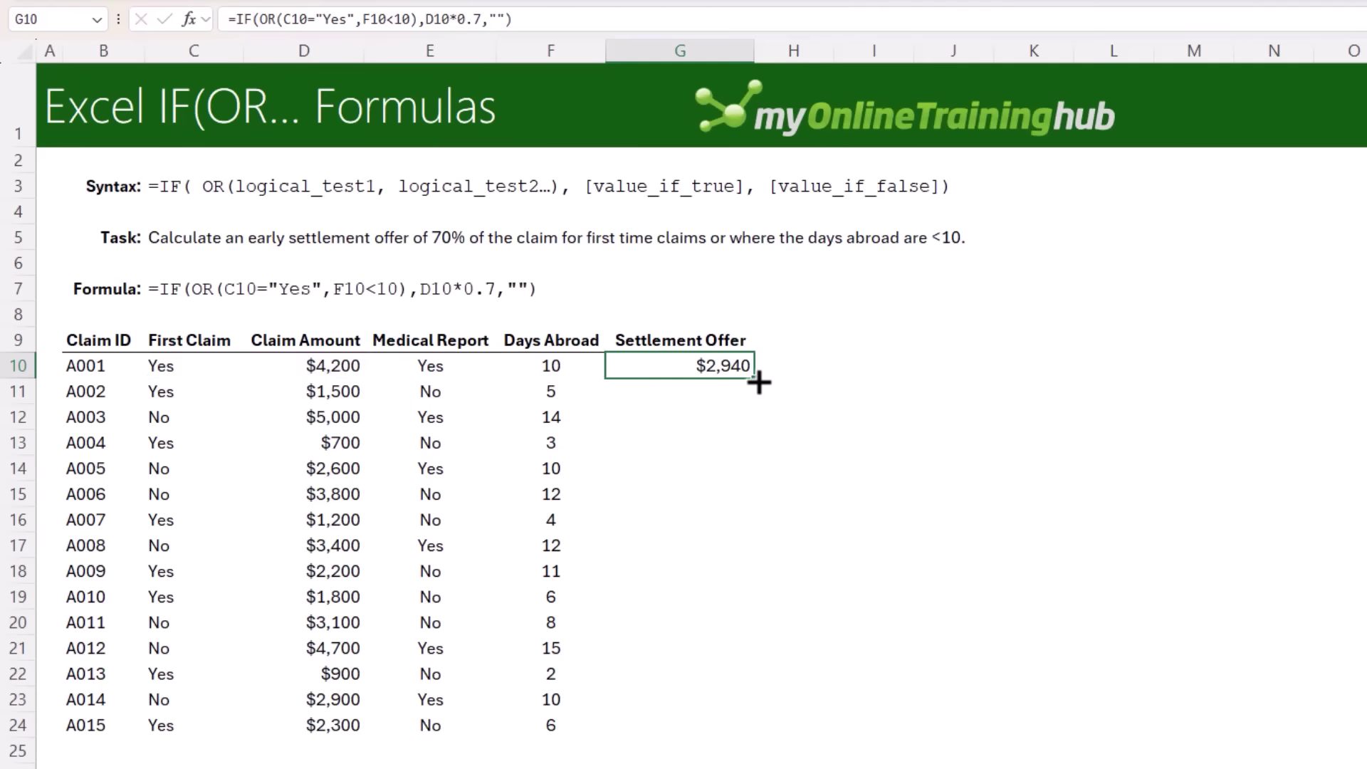
double_click(754, 378)
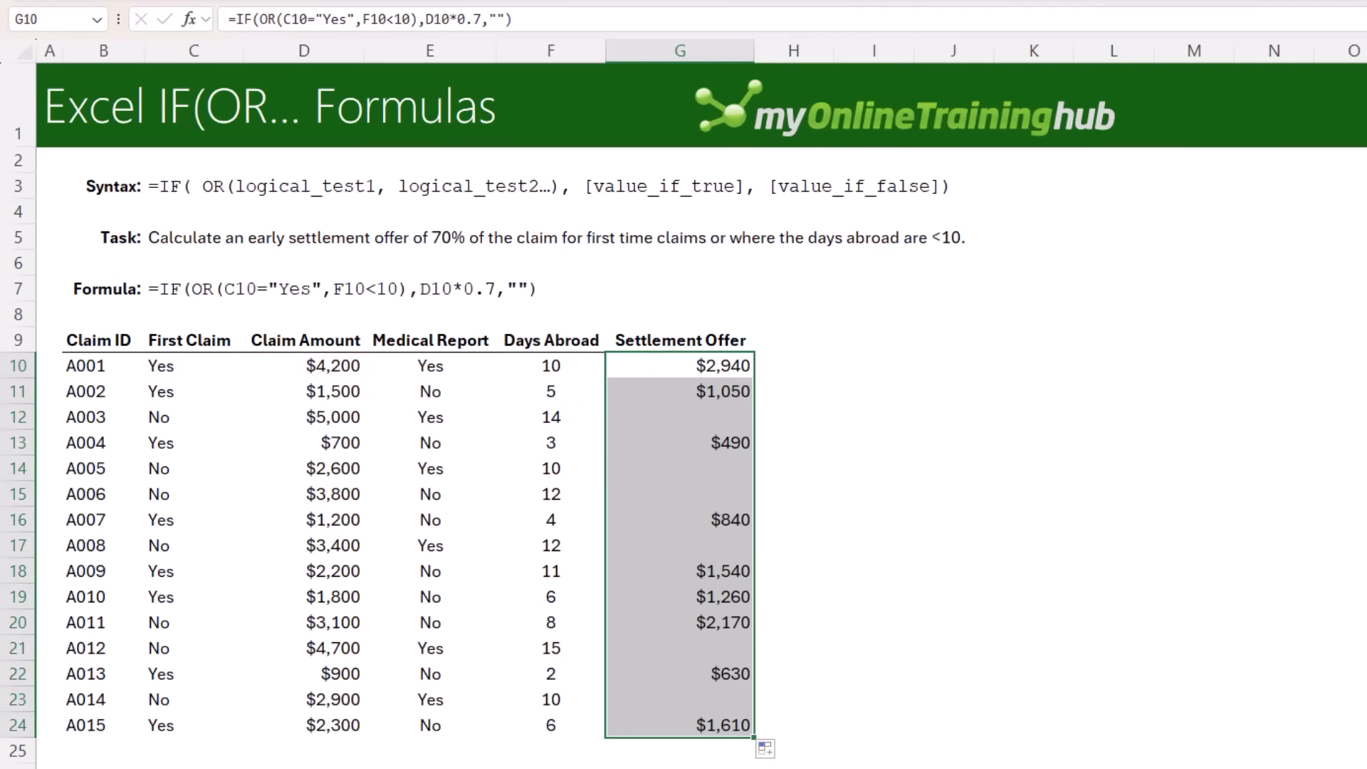
double_click(698, 363)
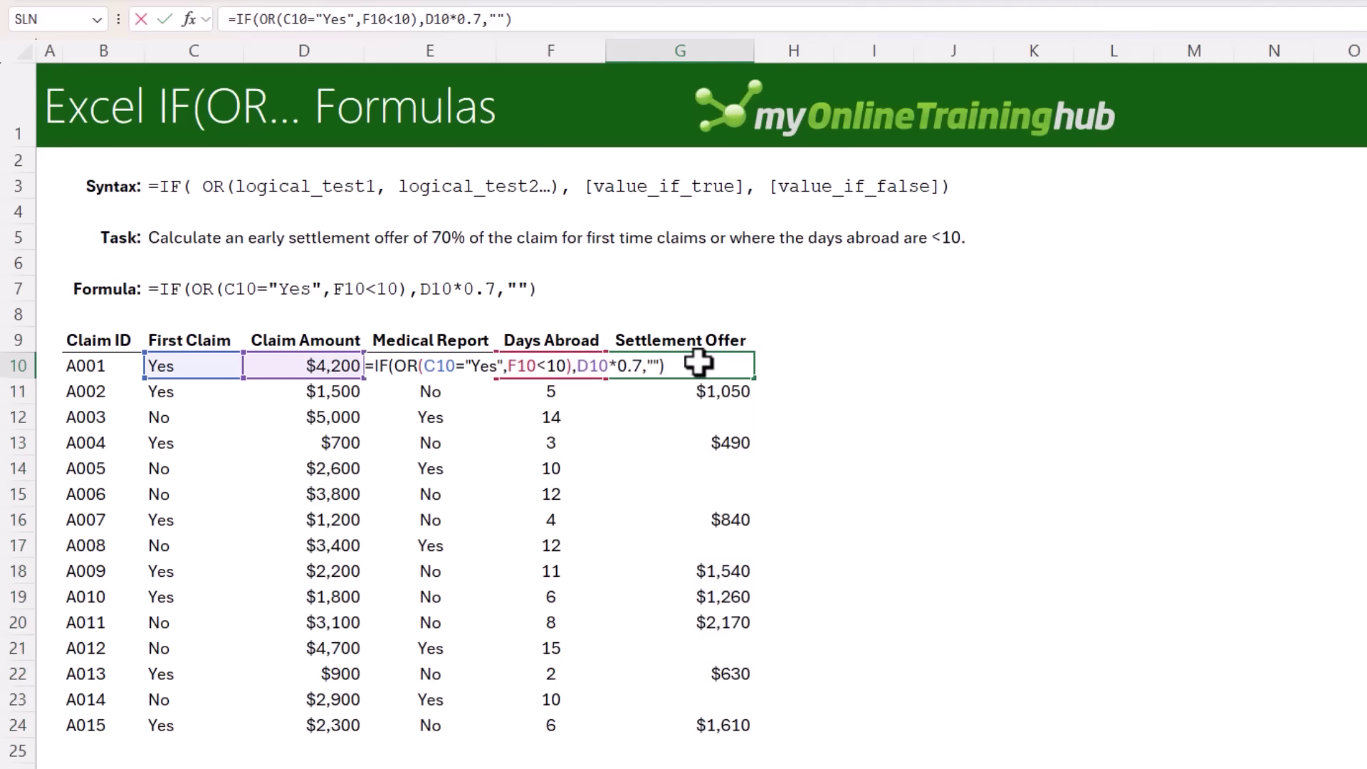
key("Escape")
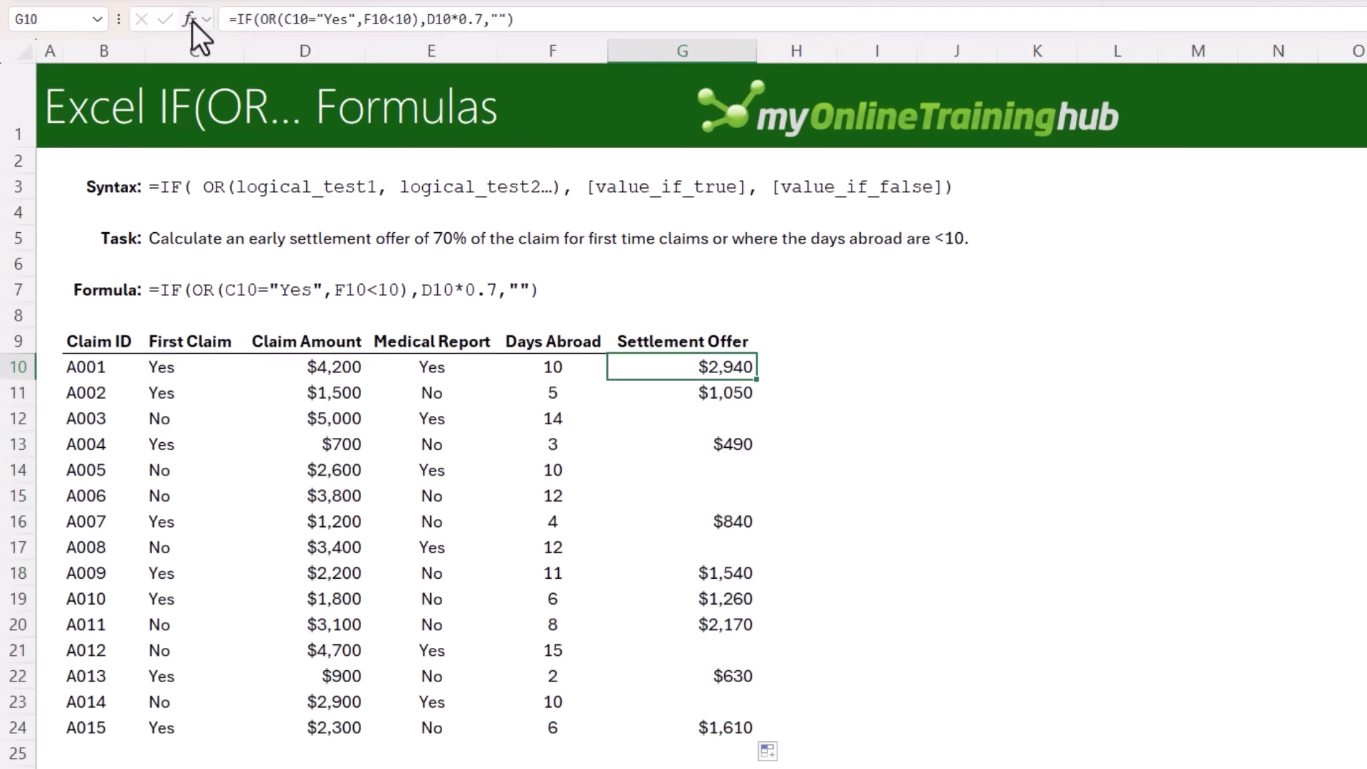
left_click(189, 19)
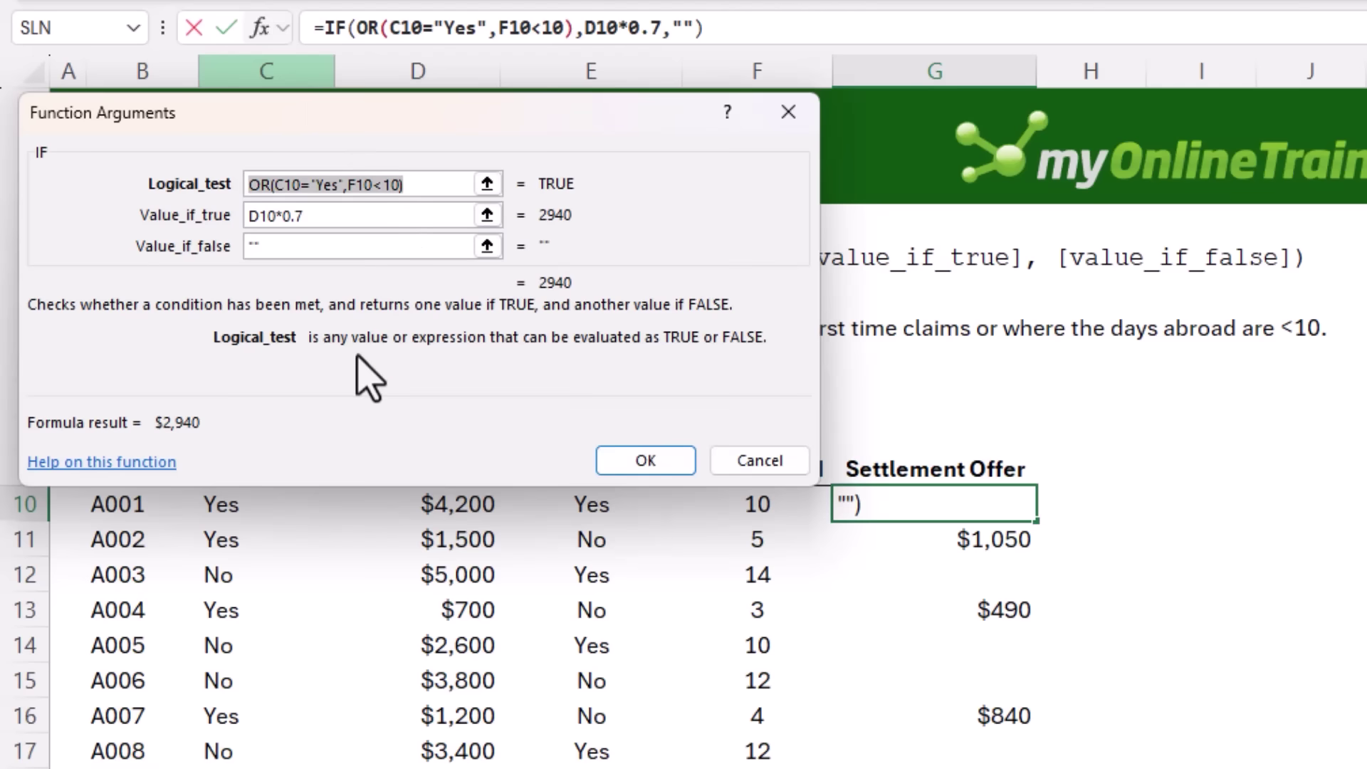
left_click(393, 215)
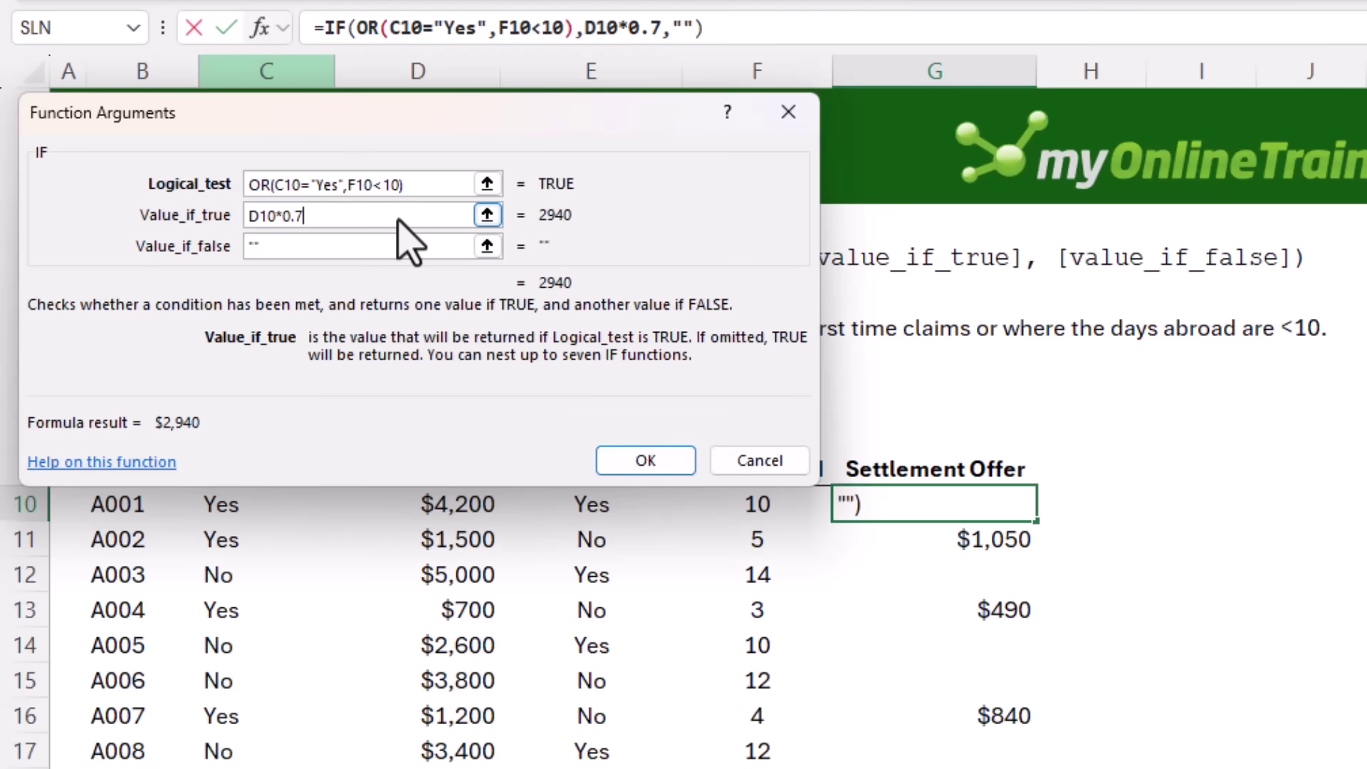
left_click(365, 246)
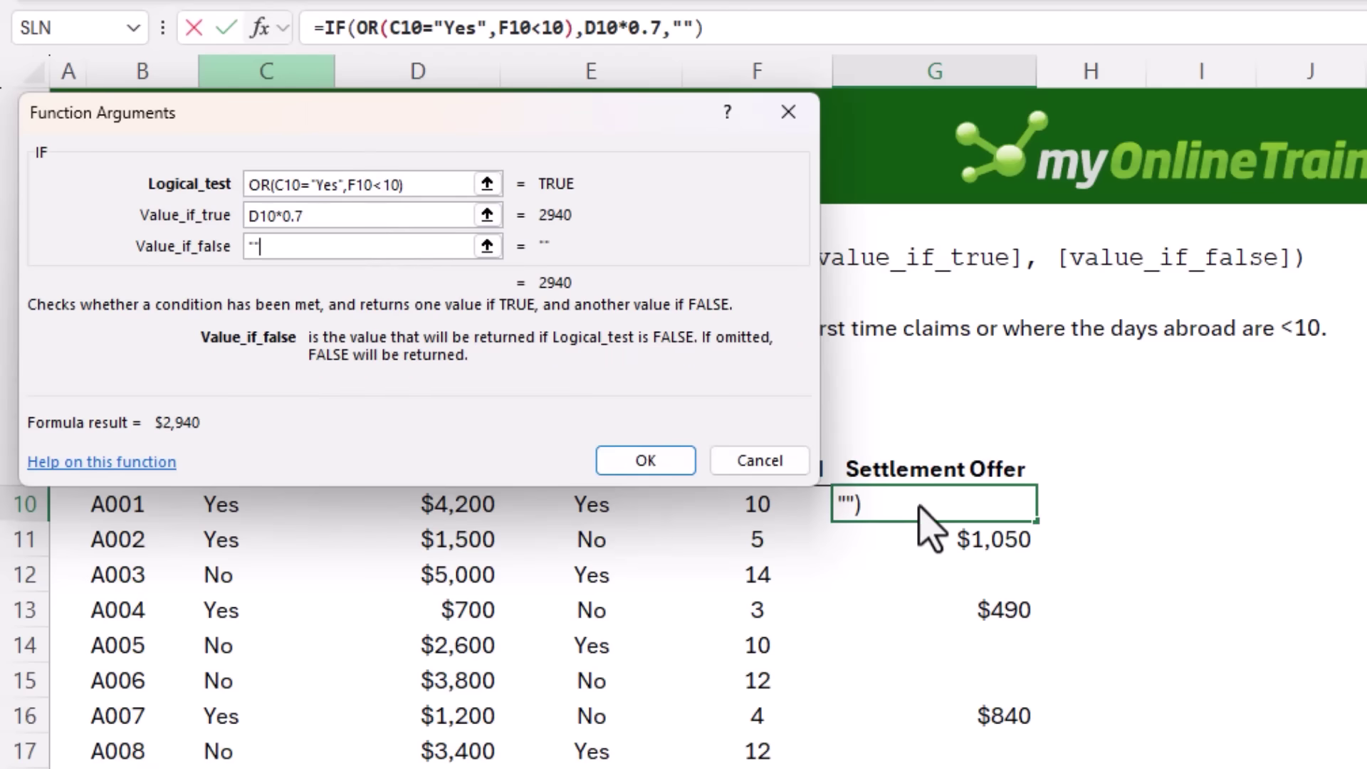
key("Return")
- Reopen G10's settlement formula and highlight its First Claim and Days Abroad conditions
double_click(919, 508)
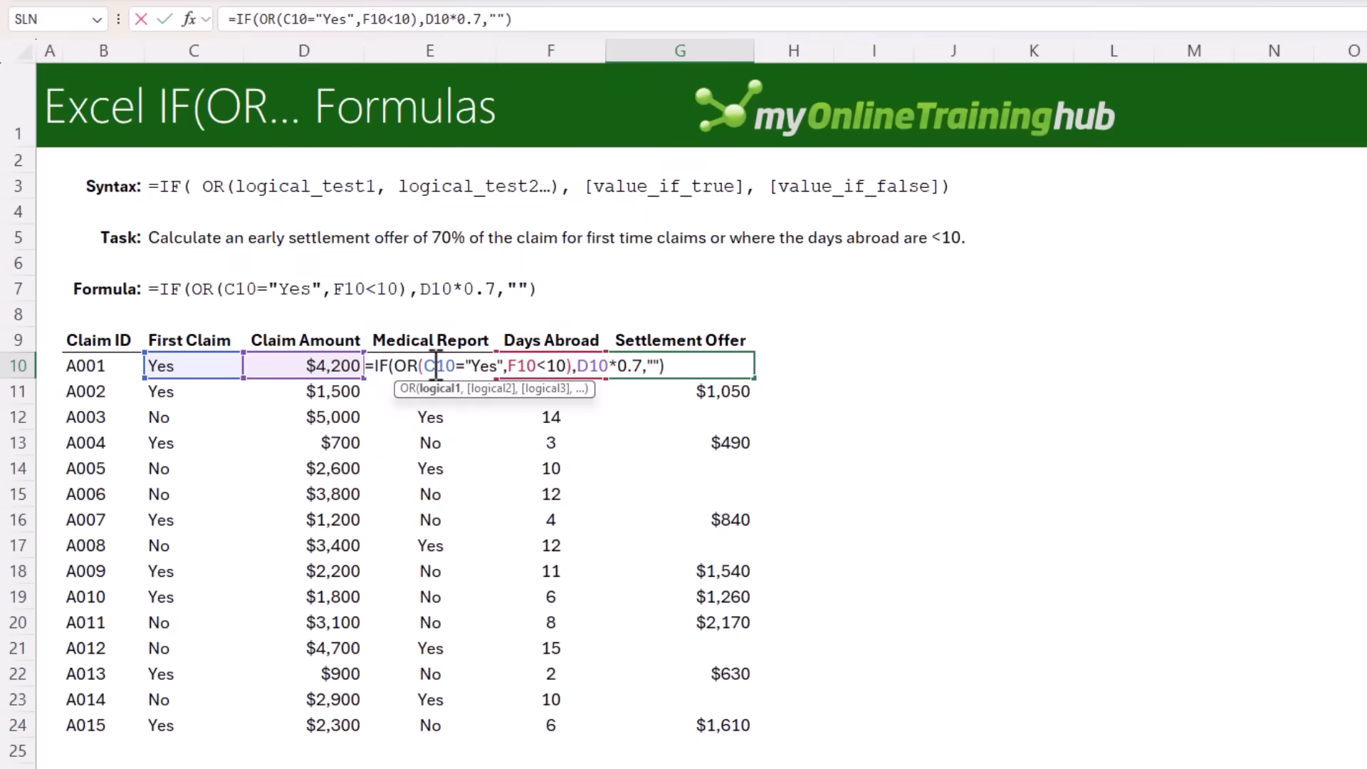
left_click(436, 389)
left_click(483, 391)
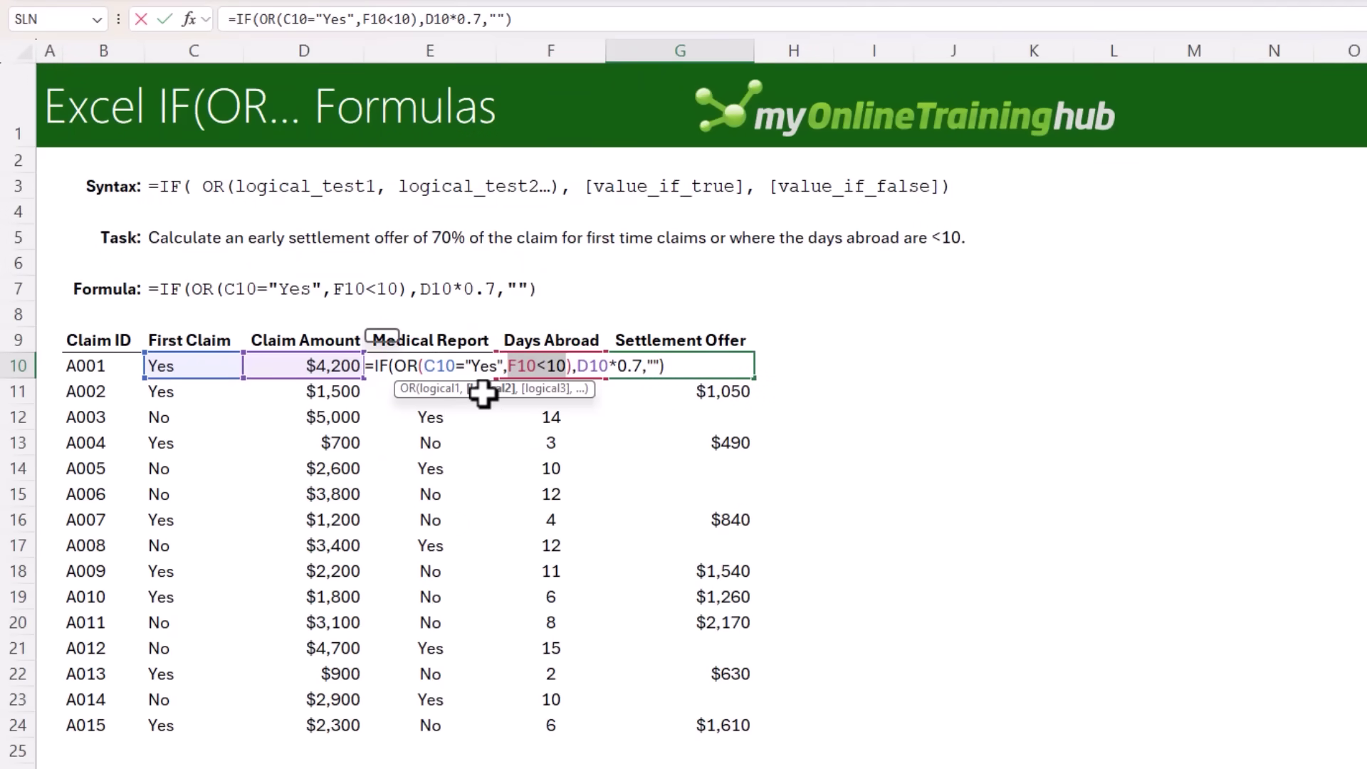